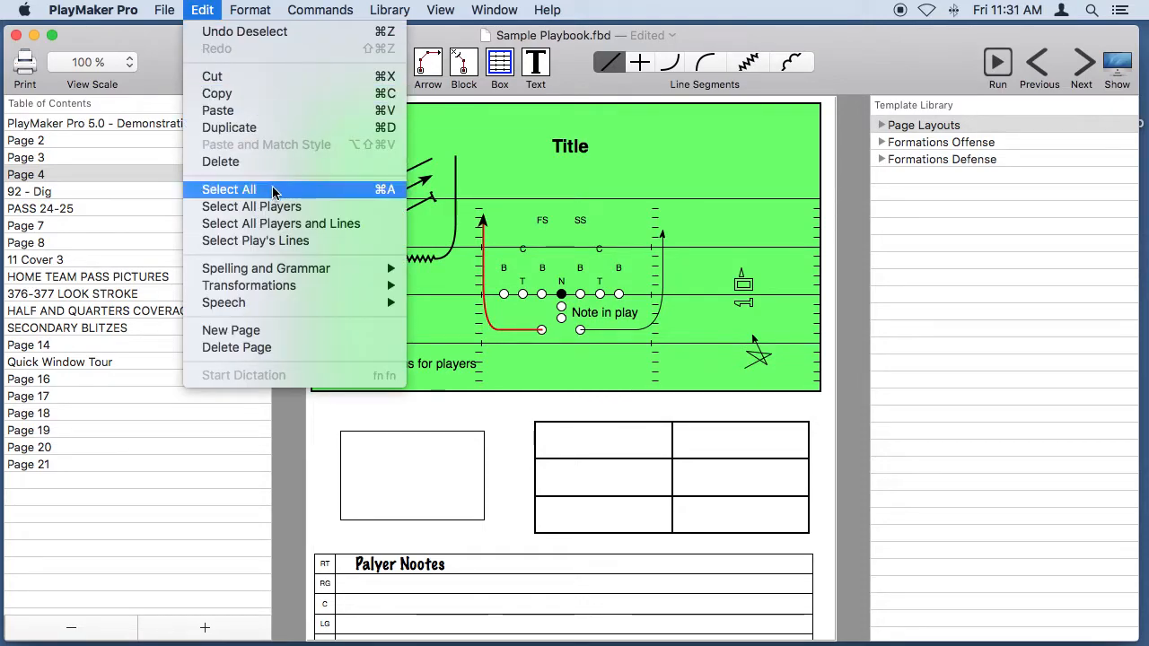
# Step: Select all objects on Page 4, and clear the selection again
pyautogui.click(270, 188)
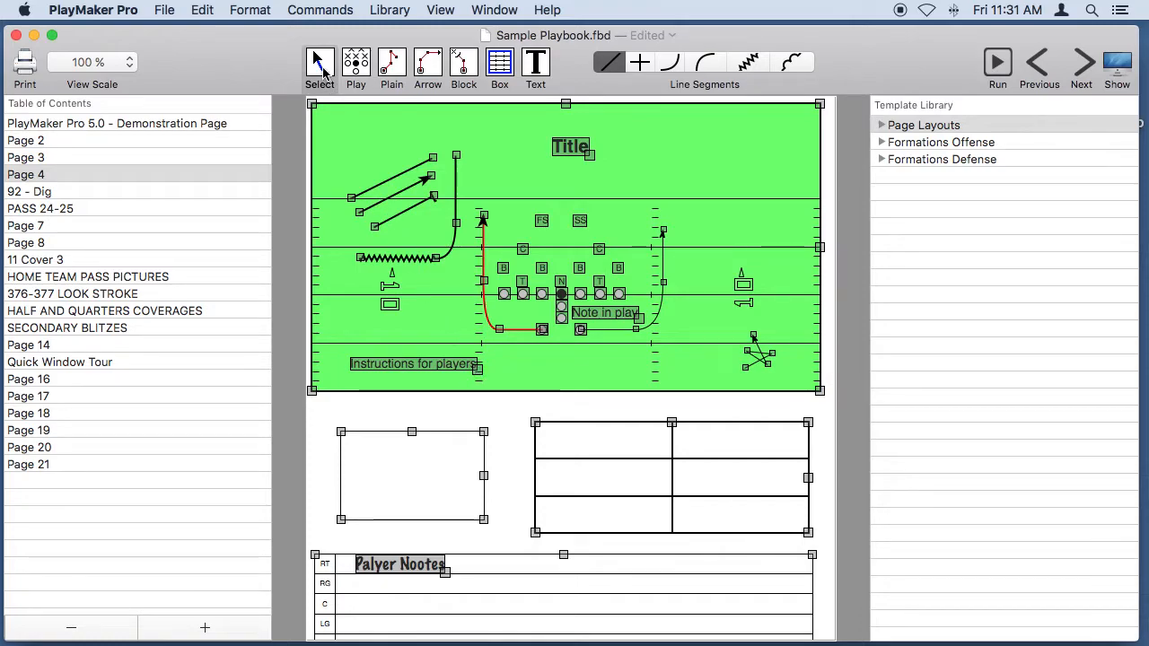
pyautogui.click(575, 364)
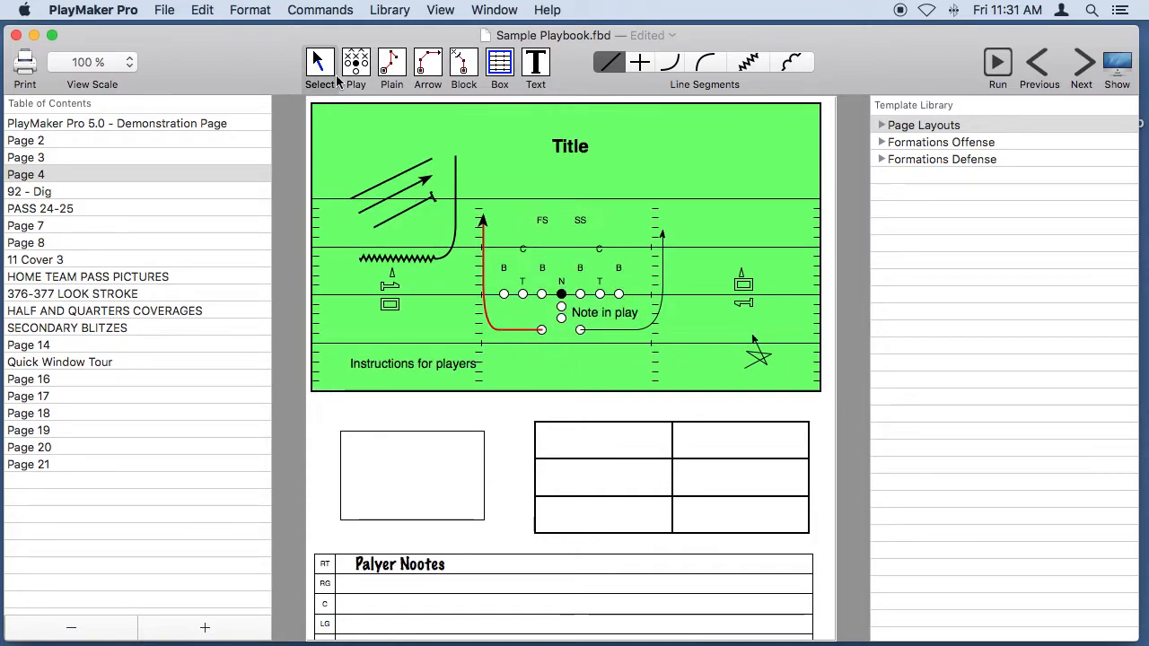
# Step: Select the "Title", "Instructions for players" and "Note in play" texts together
pyautogui.click(570, 150)
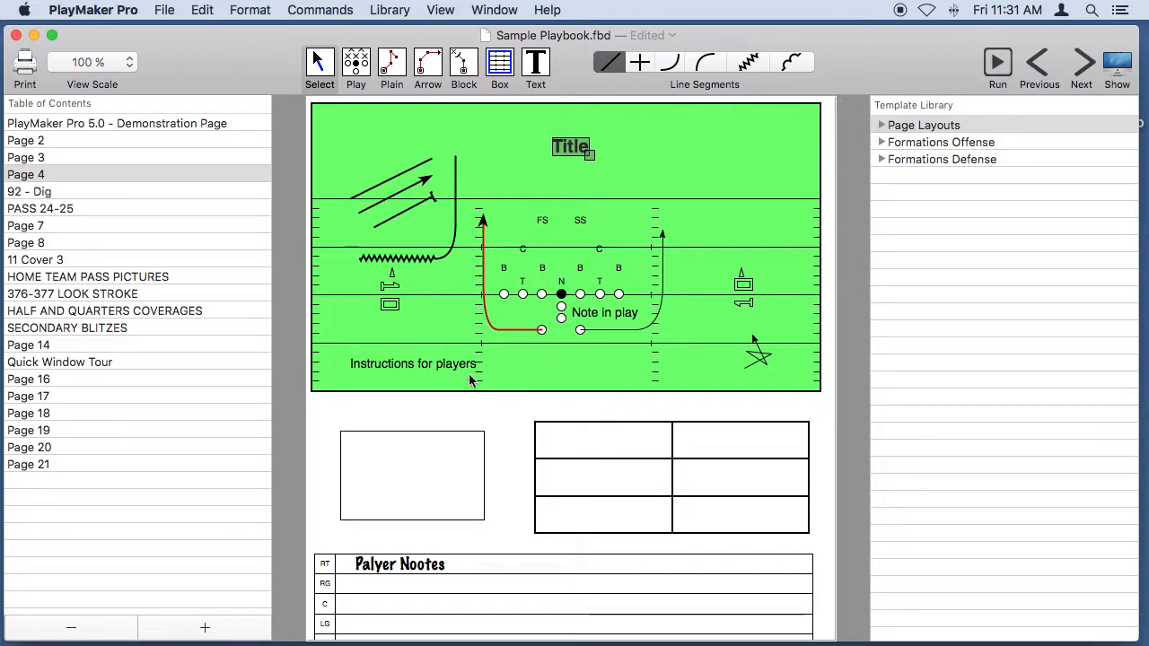
pyautogui.keyDown('shift'); pyautogui.click(416, 363); pyautogui.keyUp('shift')
pyautogui.keyDown('shift'); pyautogui.click(600, 316); pyautogui.keyUp('shift')
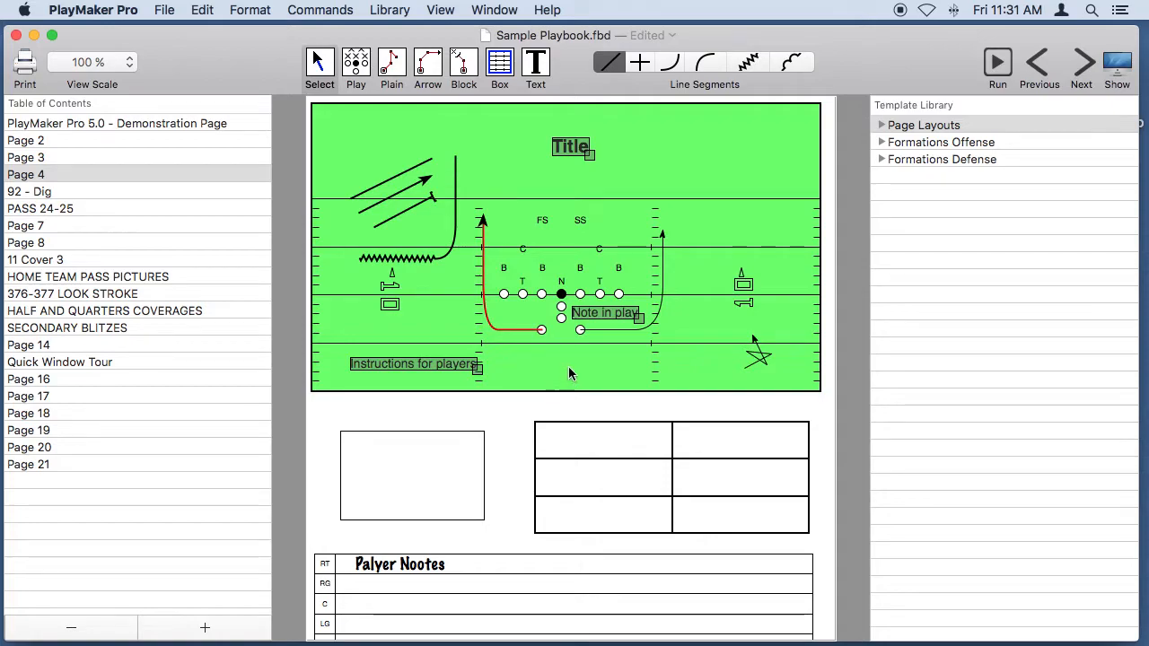
# Step: Remove "Instructions for players" and "Note in play" from the selection and move the "Title" text slightly down the field
pyautogui.keyDown('shift'); pyautogui.click(410, 364); pyautogui.keyUp('shift')
pyautogui.keyDown('shift'); pyautogui.click(604, 316); pyautogui.keyUp('shift')
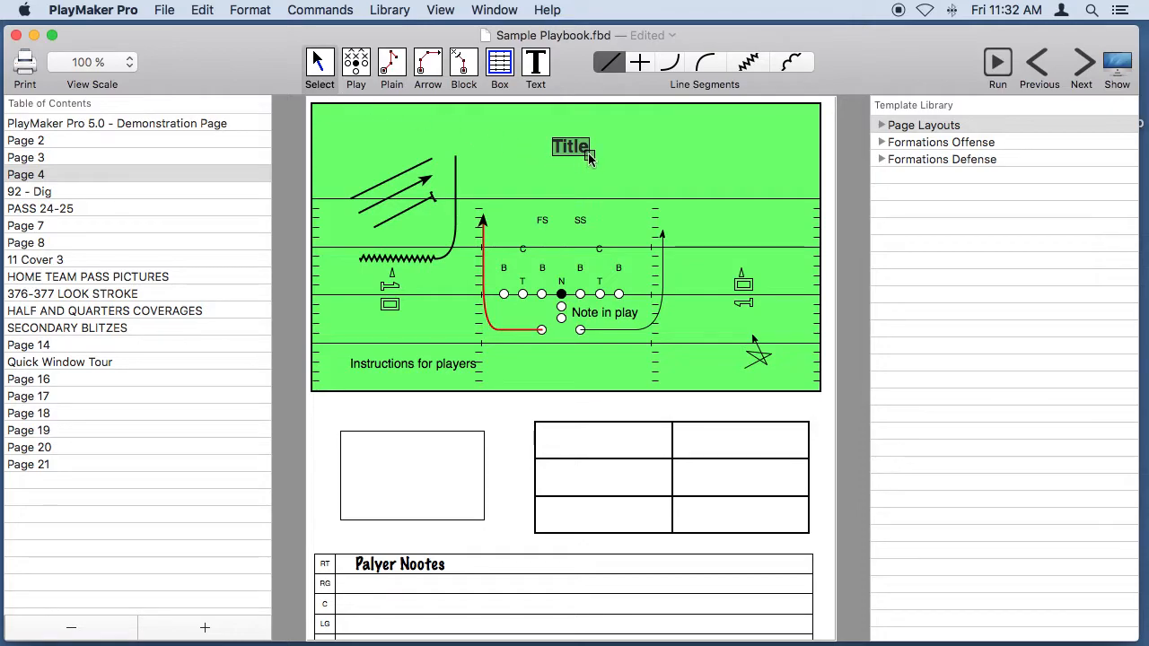
pyautogui.moveTo(571, 147)
pyautogui.mouseDown()
pyautogui.moveTo(589, 167)
pyautogui.moveTo(614, 139)
pyautogui.moveTo(503, 158)
pyautogui.moveTo(529, 168)
pyautogui.moveTo(590, 157)
pyautogui.moveTo(571, 159)
pyautogui.mouseUp()
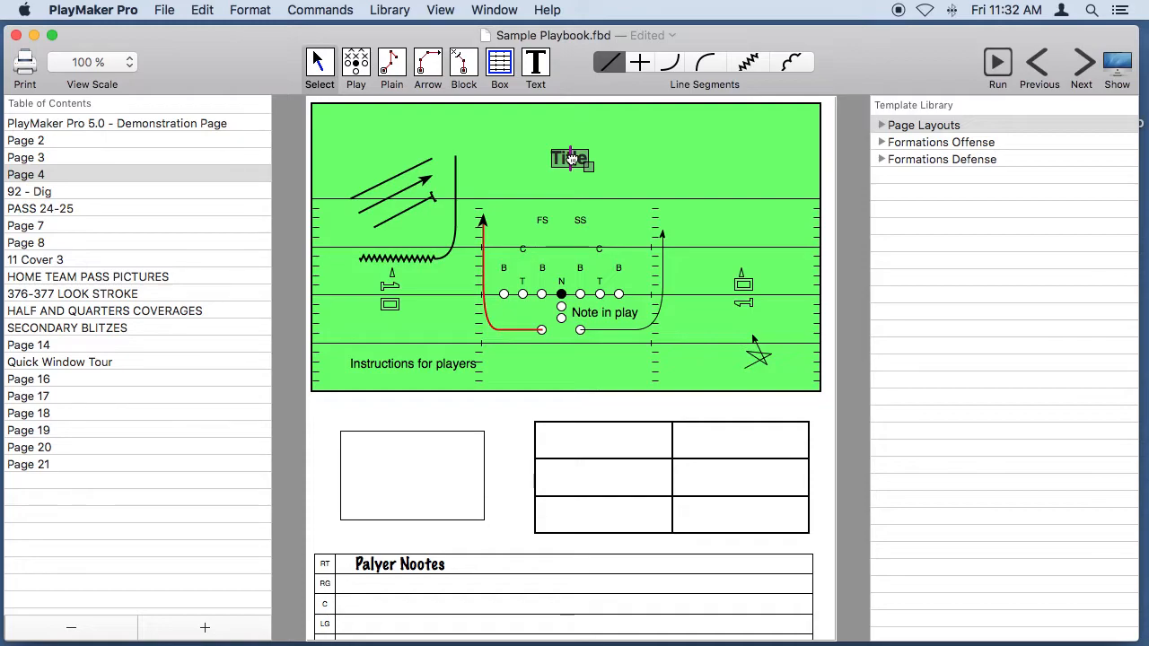
# Step: Delete the star-shaped arrow line near the field's lower-right corner and the "Palyer Nootes" text in the RT row
pyautogui.click(760, 358)
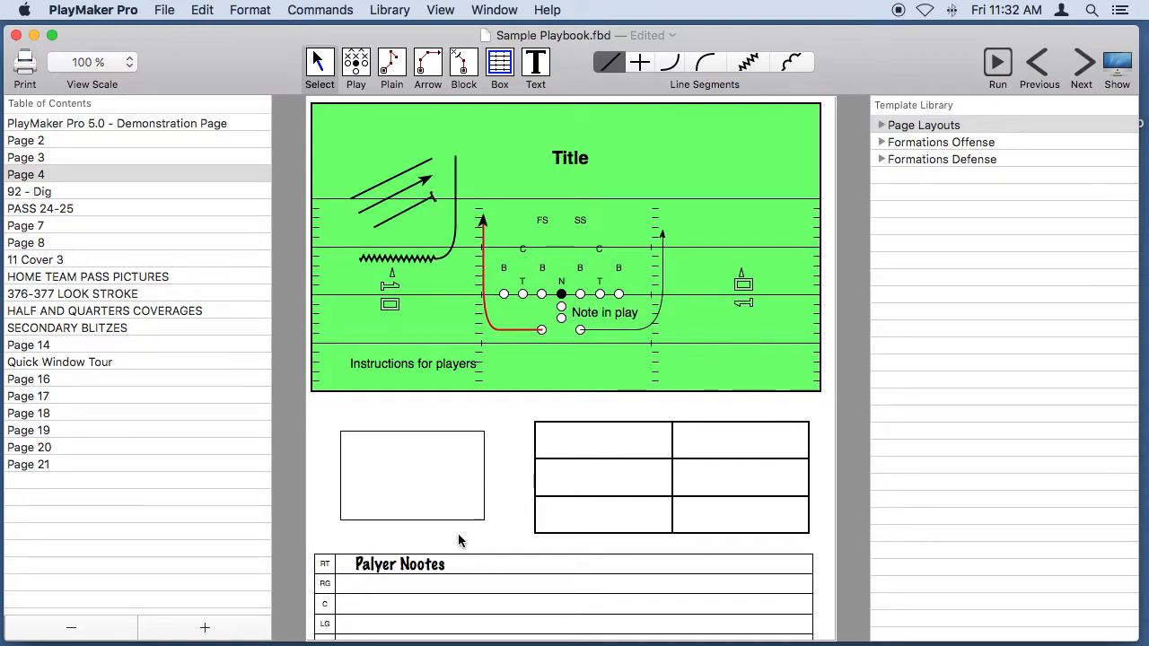
pyautogui.click(415, 571)
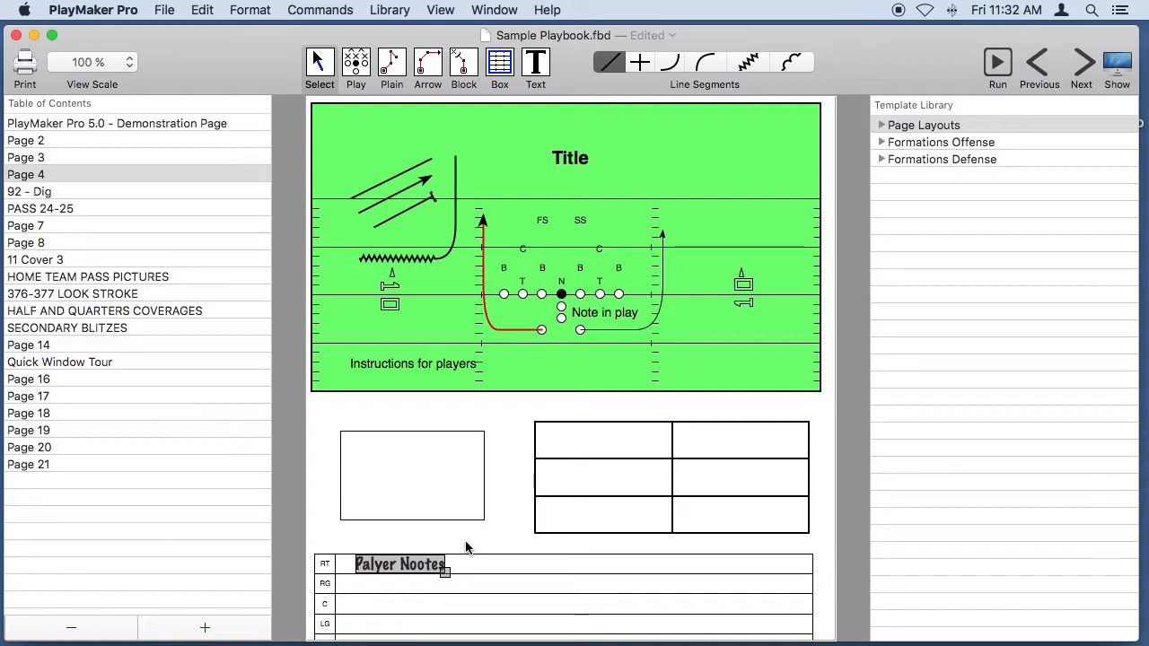
pyautogui.press('Delete')
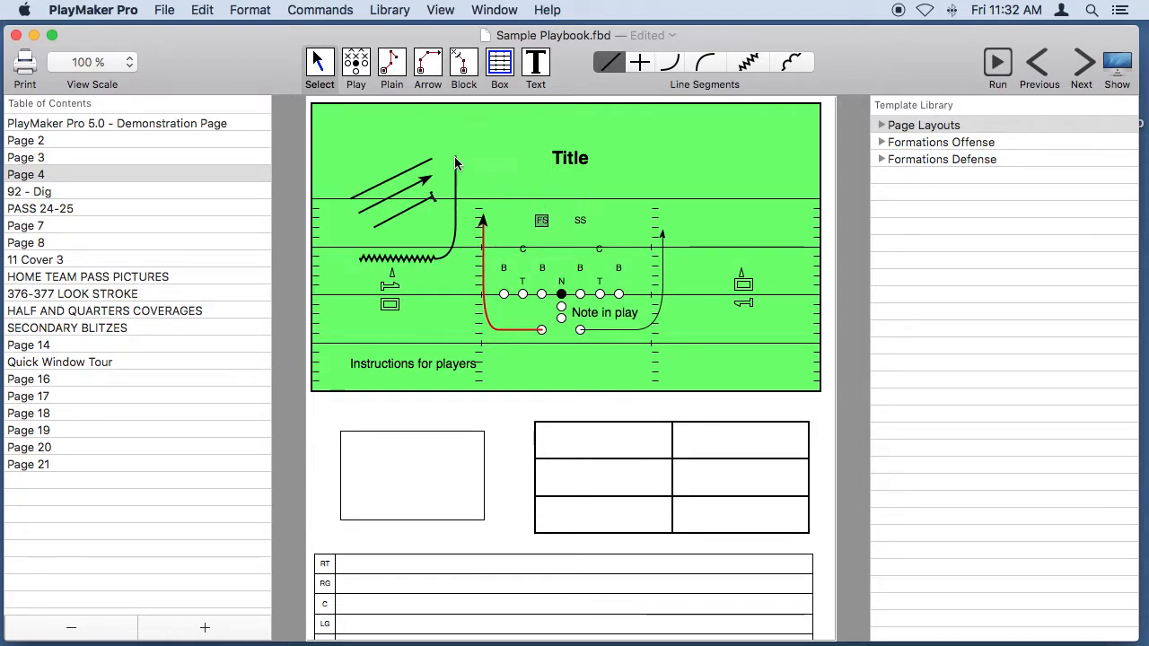
# Step: Change the FS player's symbol to an X
pyautogui.click(250, 10)
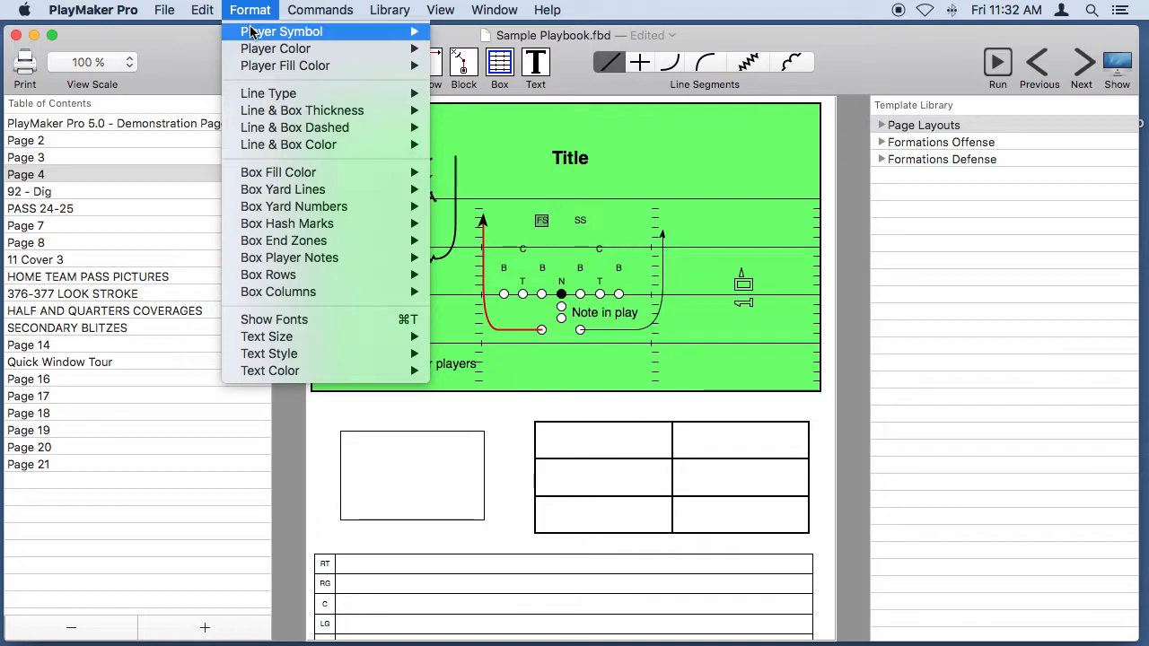
pyautogui.moveTo(252, 34)
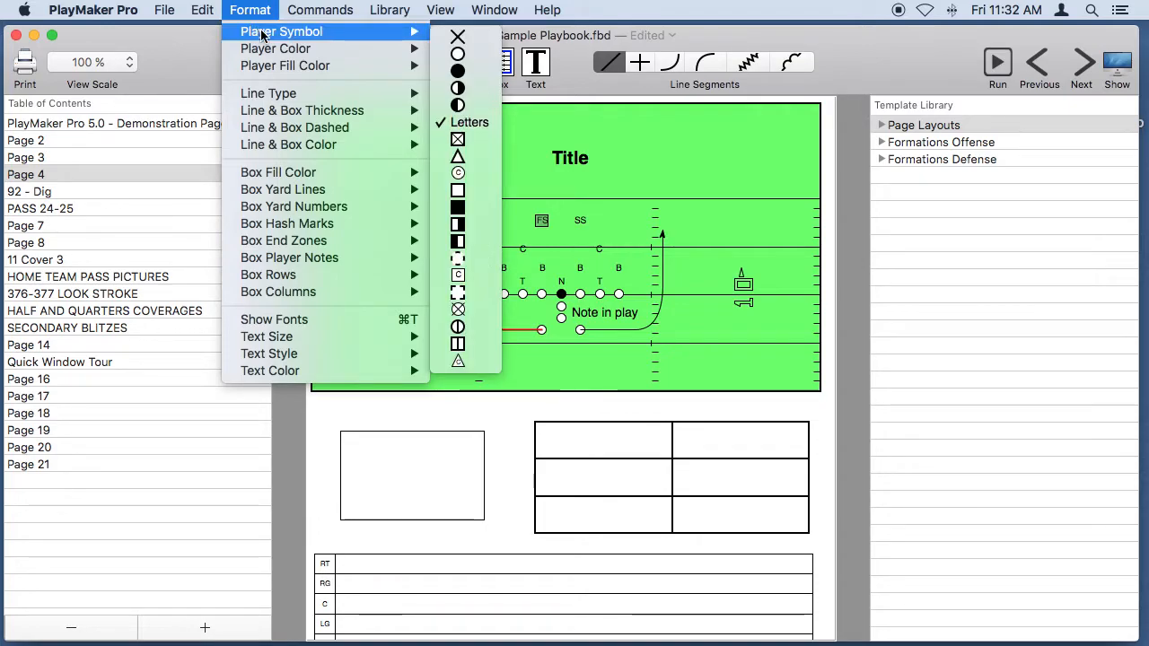
pyautogui.click(469, 35)
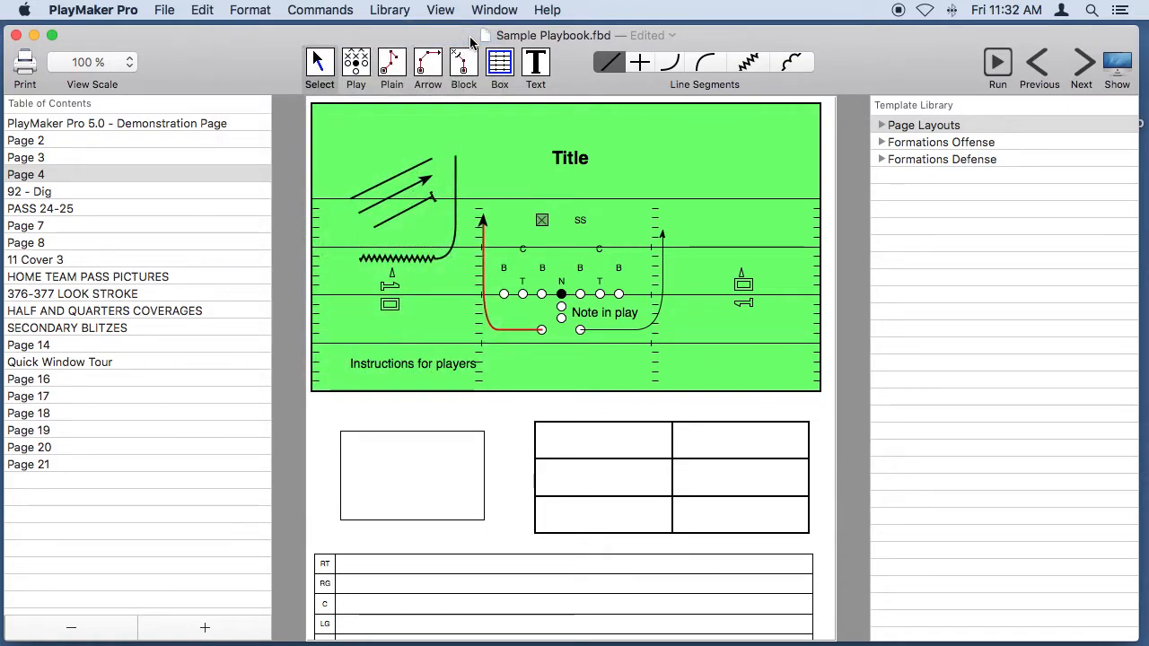
# Step: Set the thickness of the red route line to Thick
pyautogui.click(484, 261)
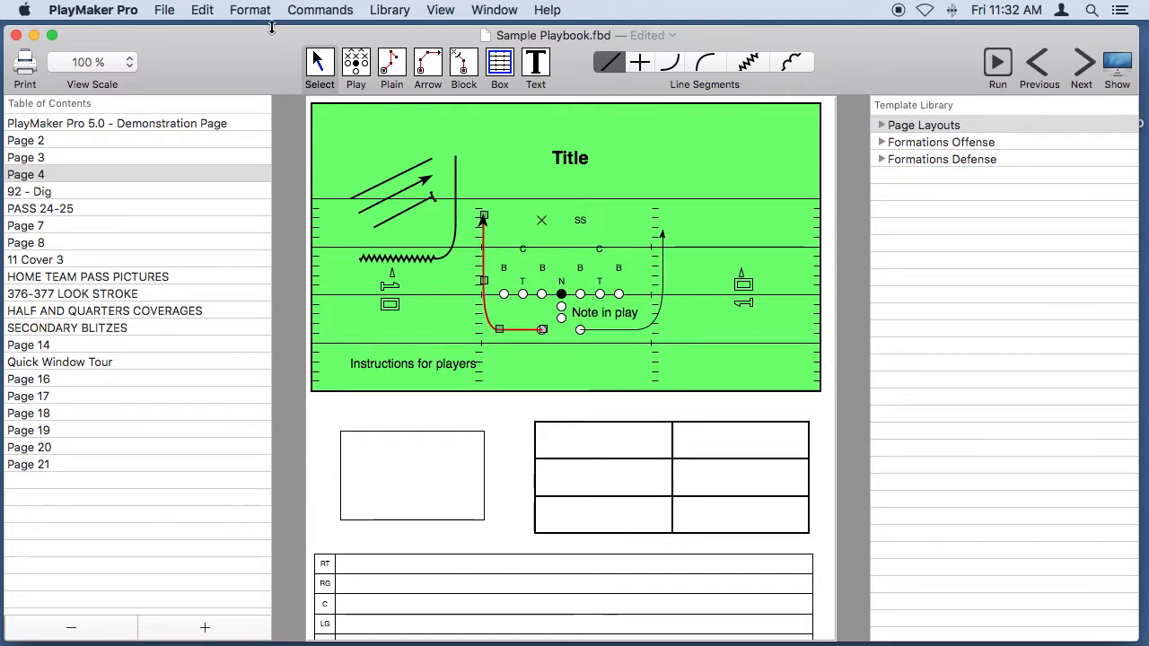
pyautogui.click(249, 10)
pyautogui.moveTo(263, 112)
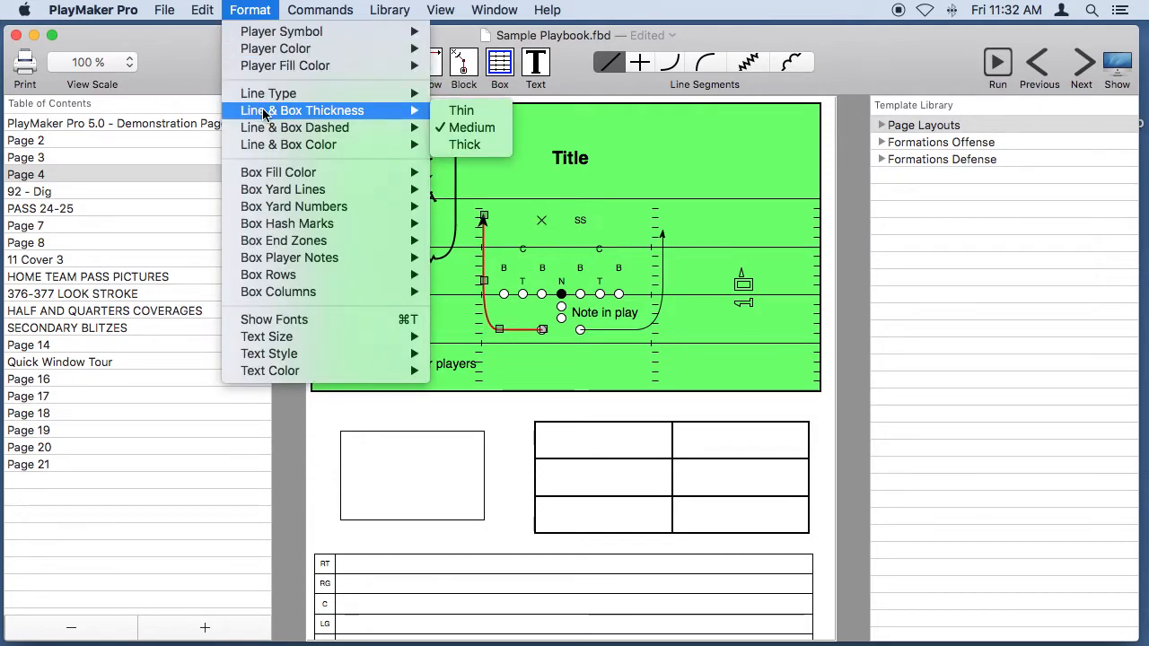
pyautogui.click(481, 144)
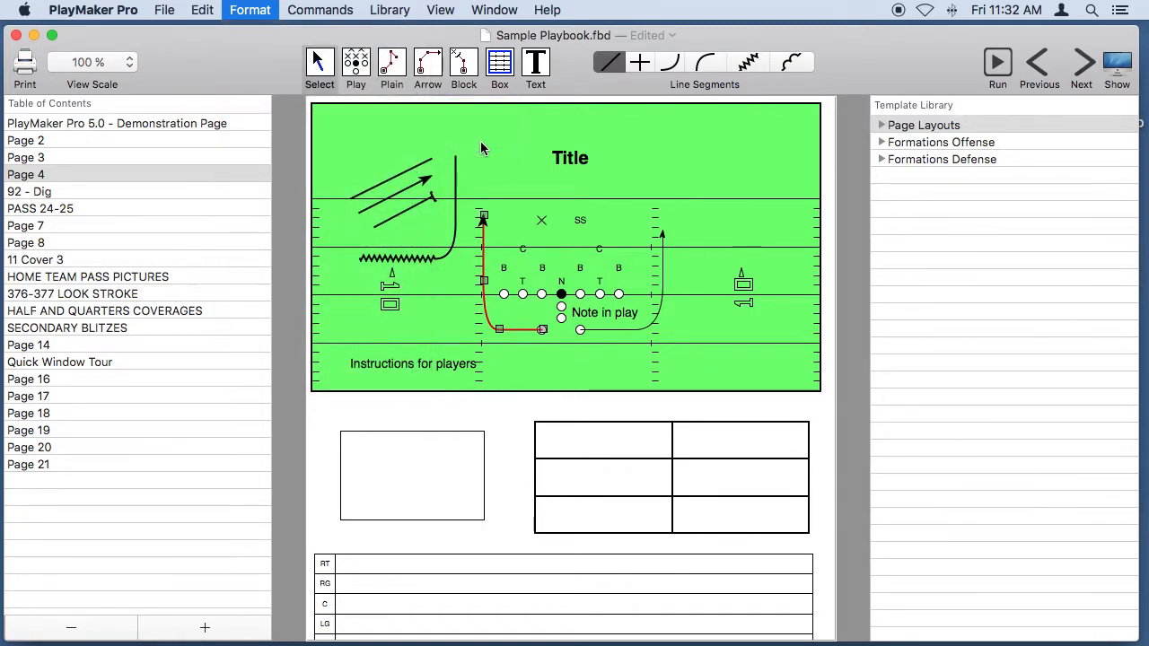
# Step: Fill the empty single-cell box below the field with Court Tan
pyautogui.click(407, 431)
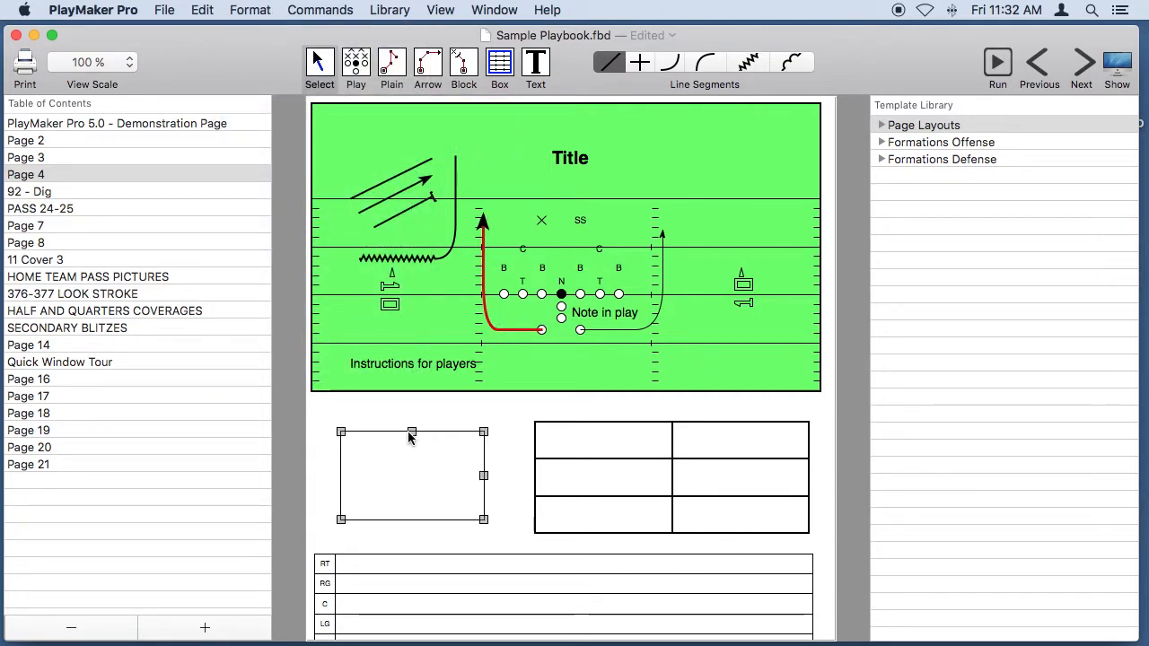
pyautogui.click(250, 10)
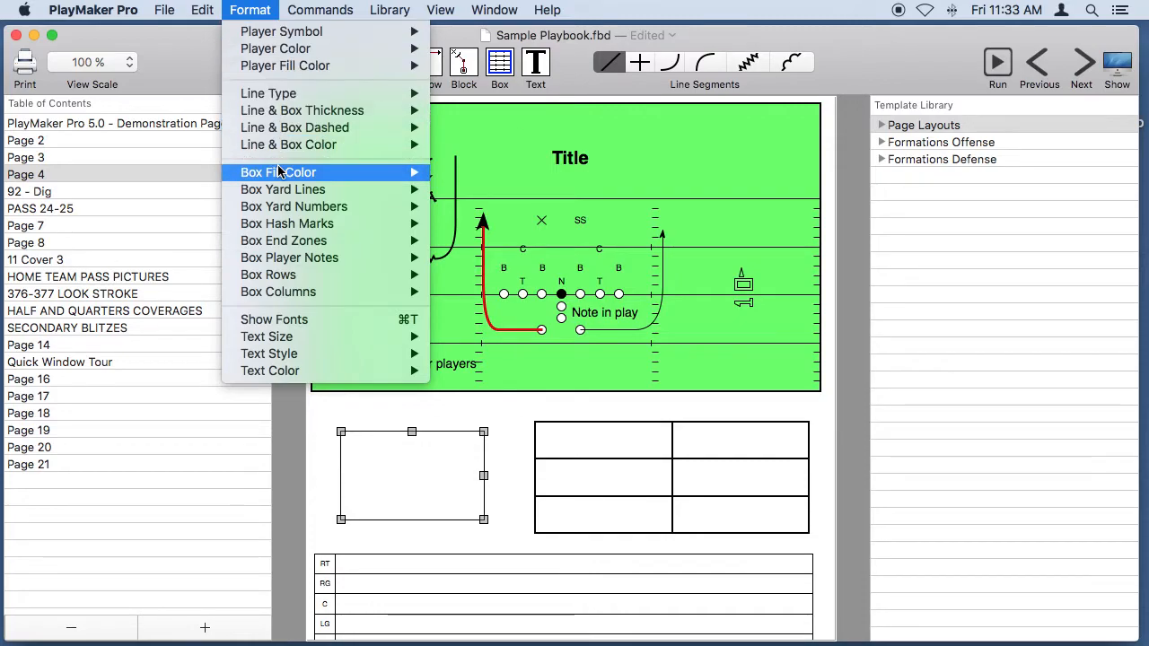
pyautogui.moveTo(279, 171)
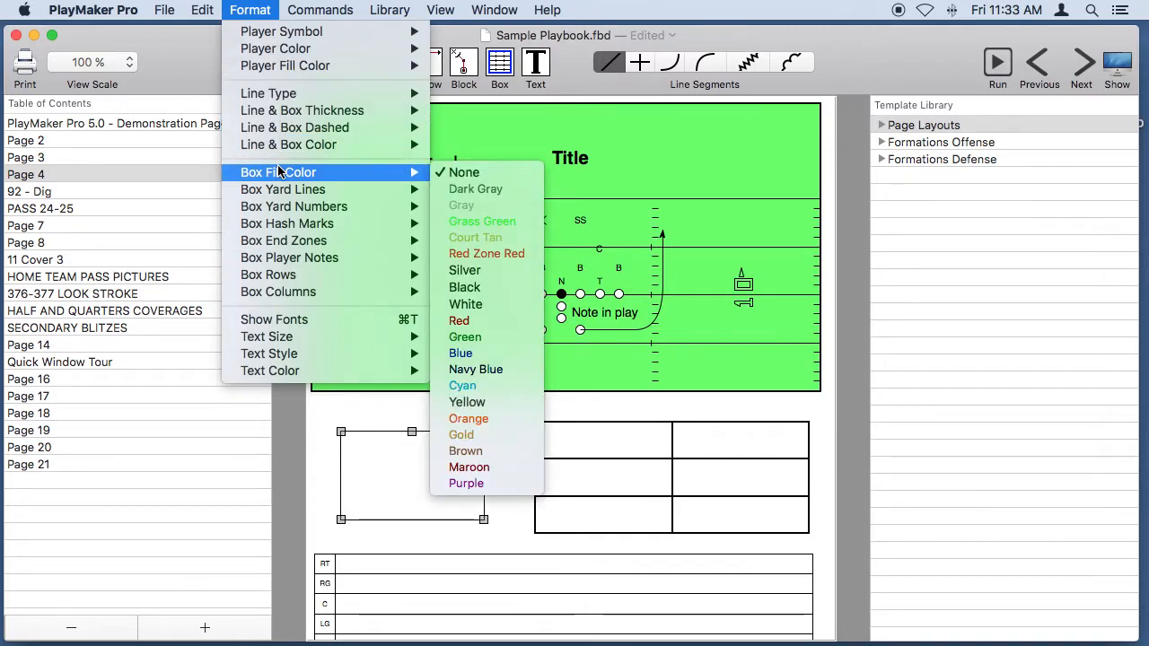
pyautogui.click(474, 237)
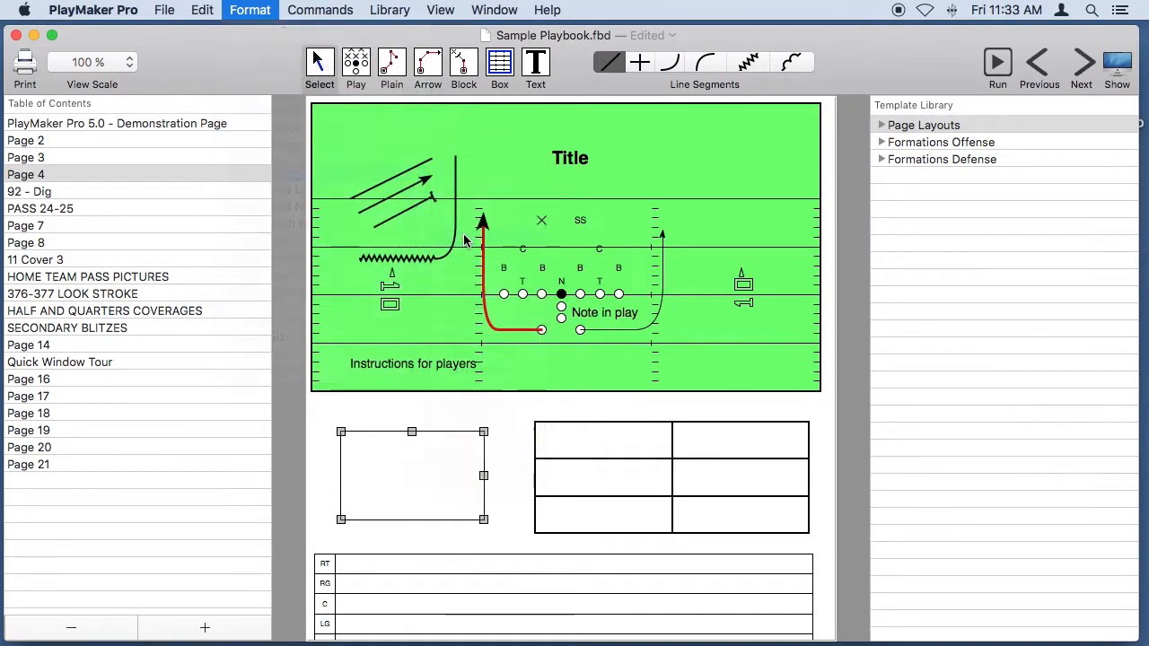
# Step: Set the text size of "Instructions for players" to 18 and deselect the text
pyautogui.click(403, 362)
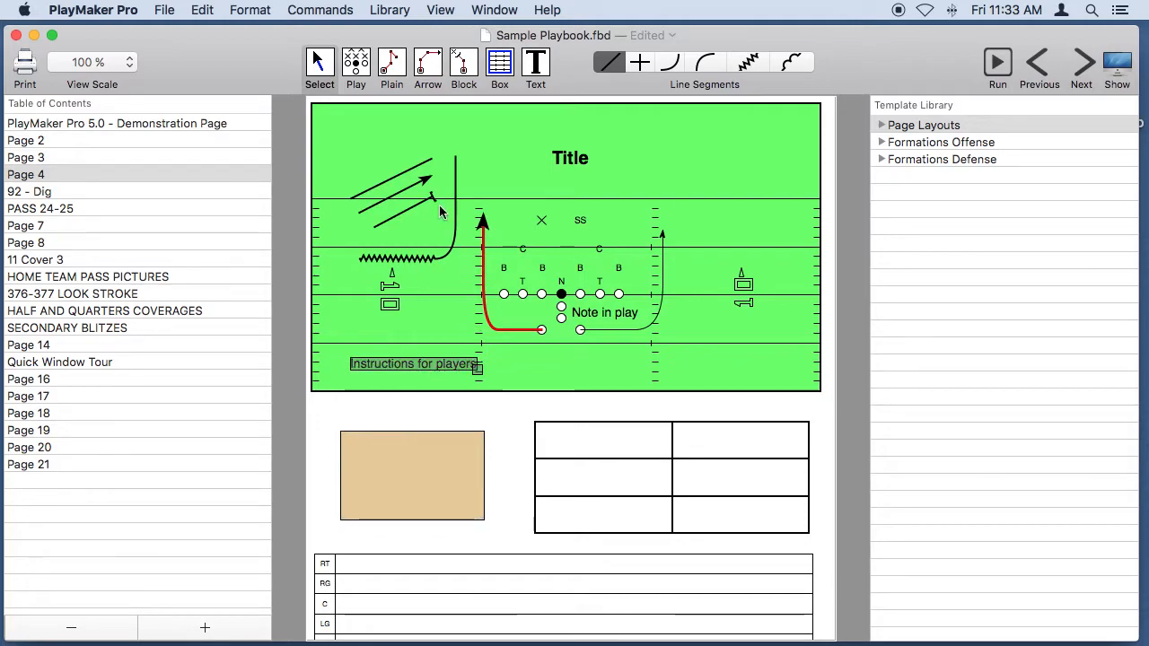
pyautogui.click(251, 12)
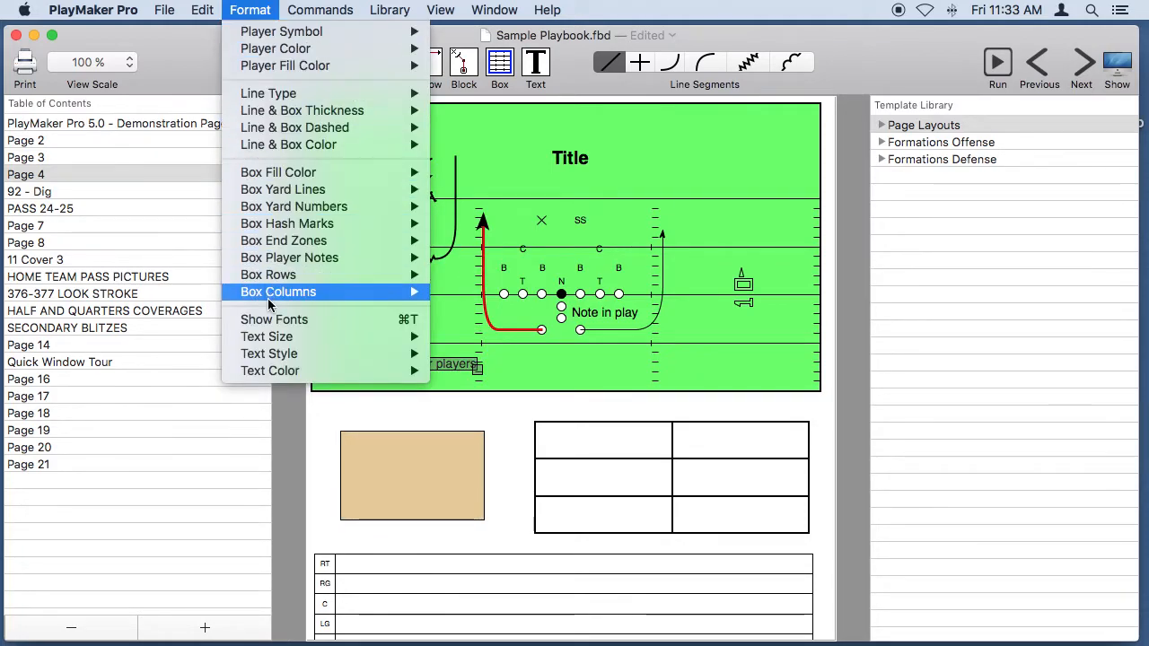
pyautogui.moveTo(280, 335)
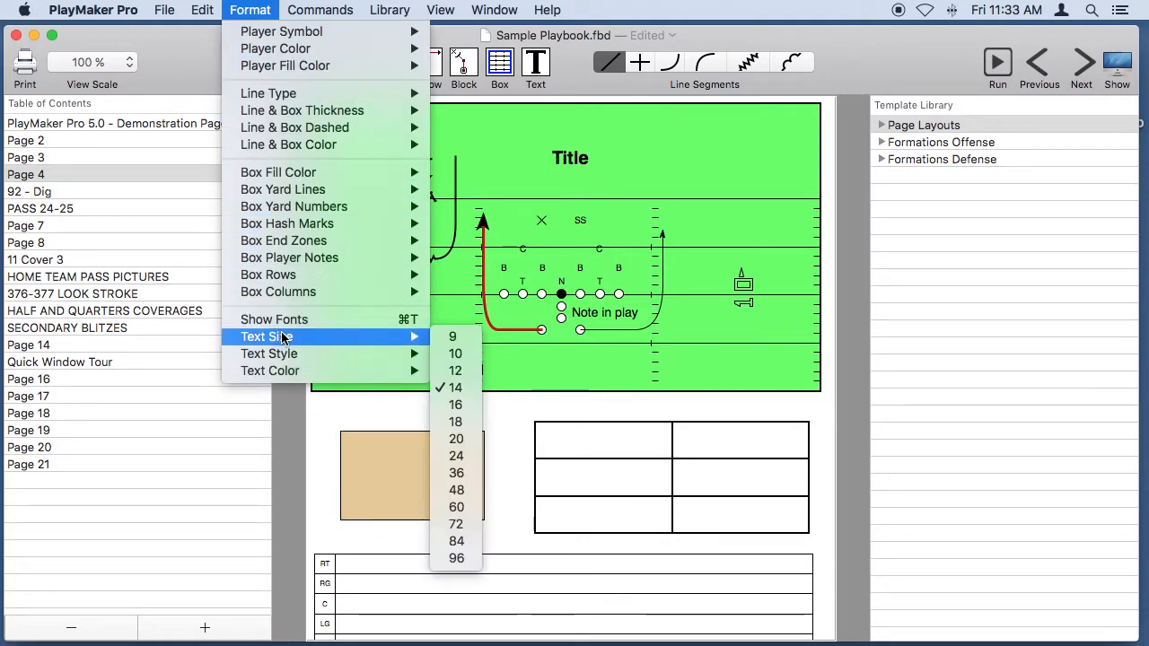
pyautogui.click(456, 423)
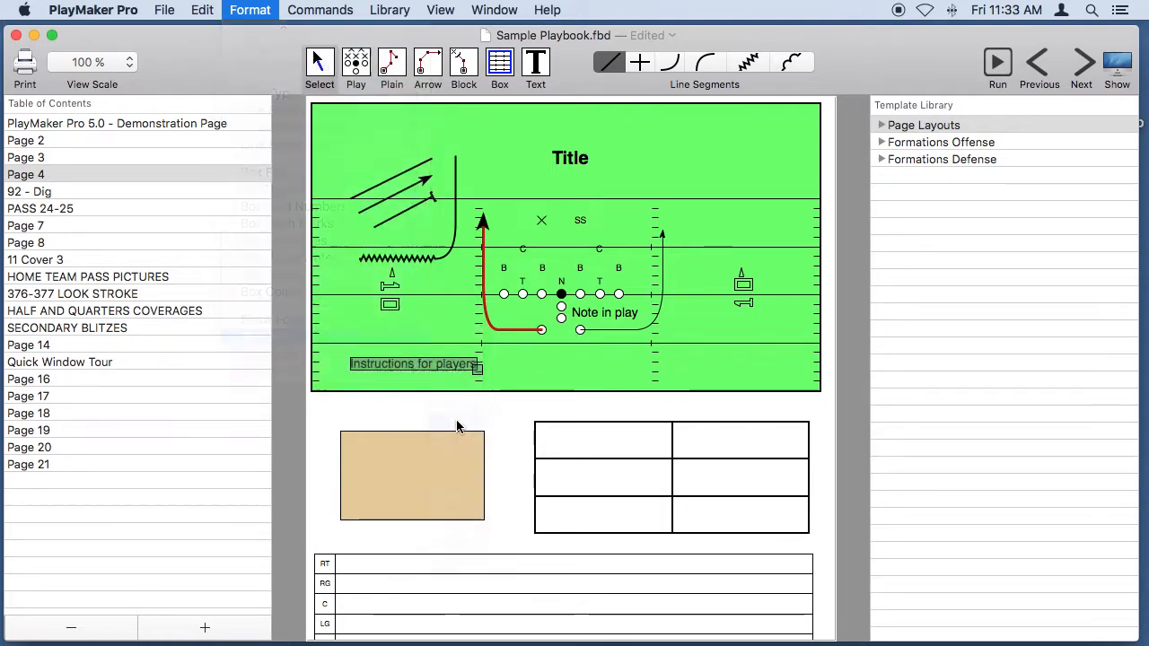
pyautogui.click(541, 372)
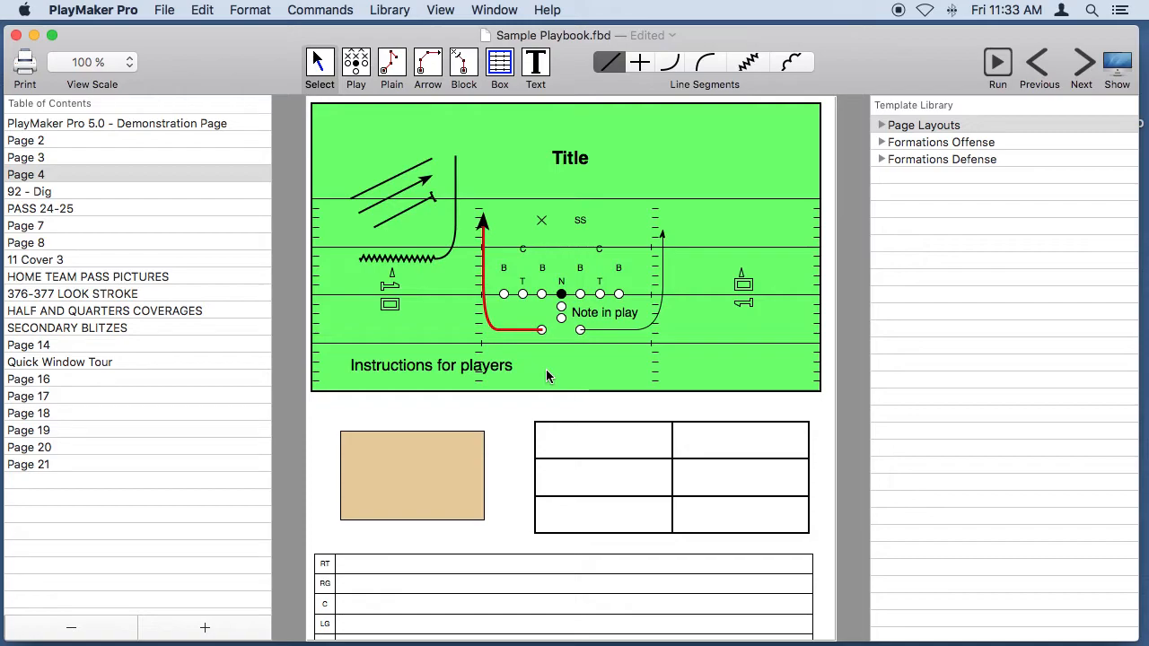
# Step: Change the symbol of the X player above the formation to Letters
pyautogui.rightClick(541, 222)
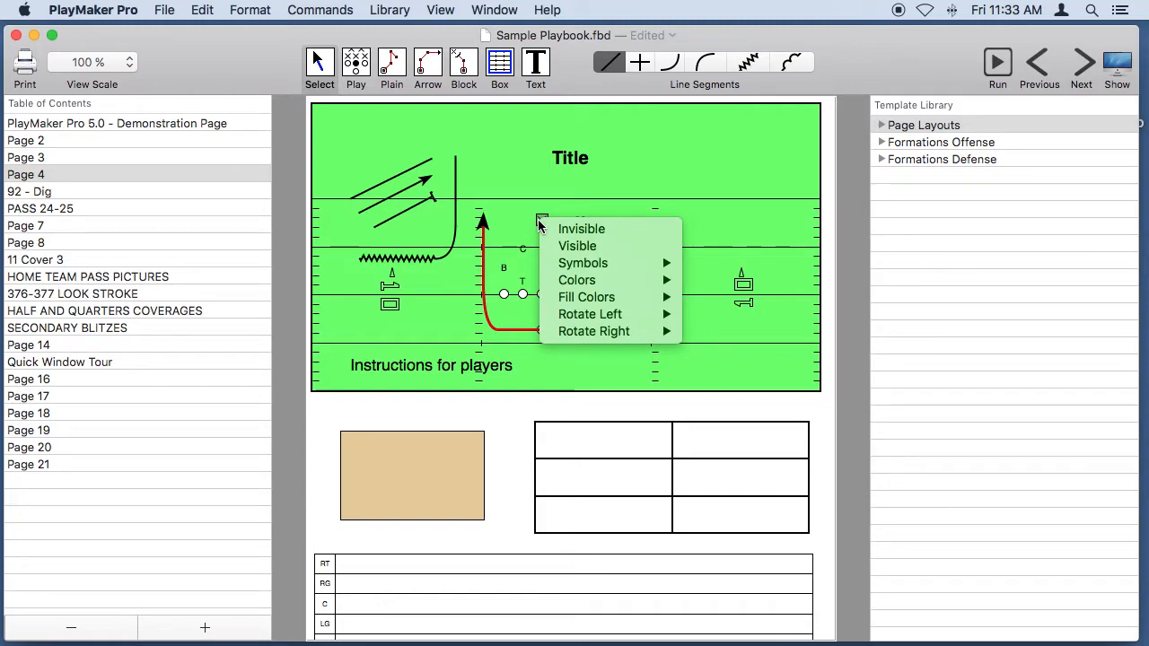
pyautogui.moveTo(594, 264)
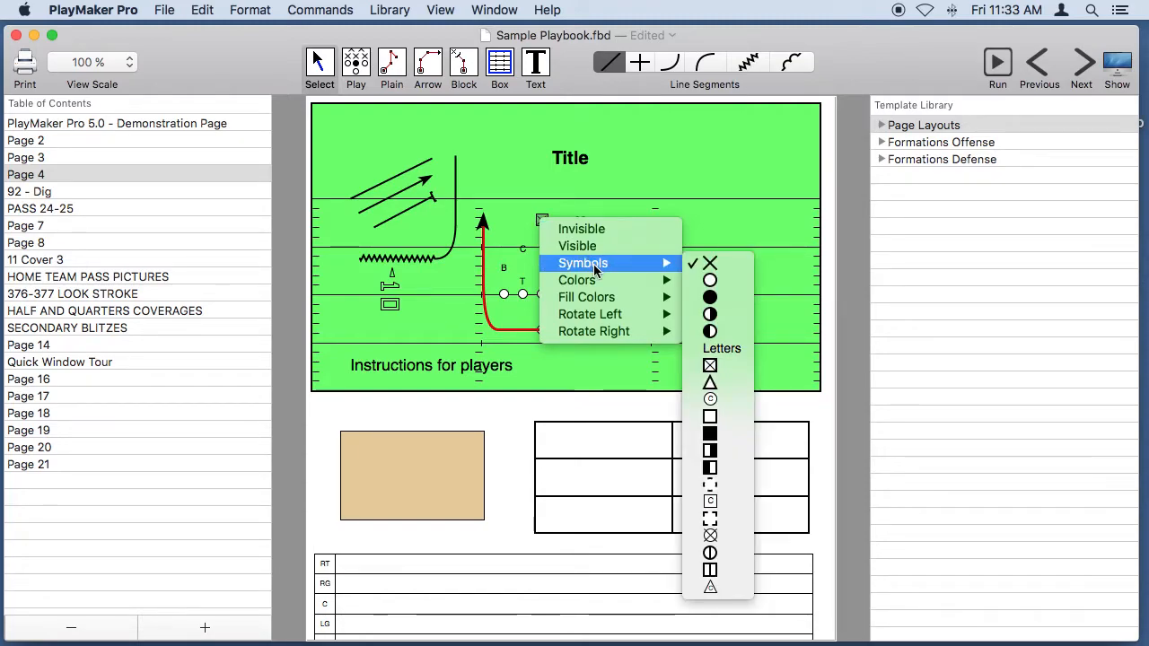
pyautogui.click(728, 349)
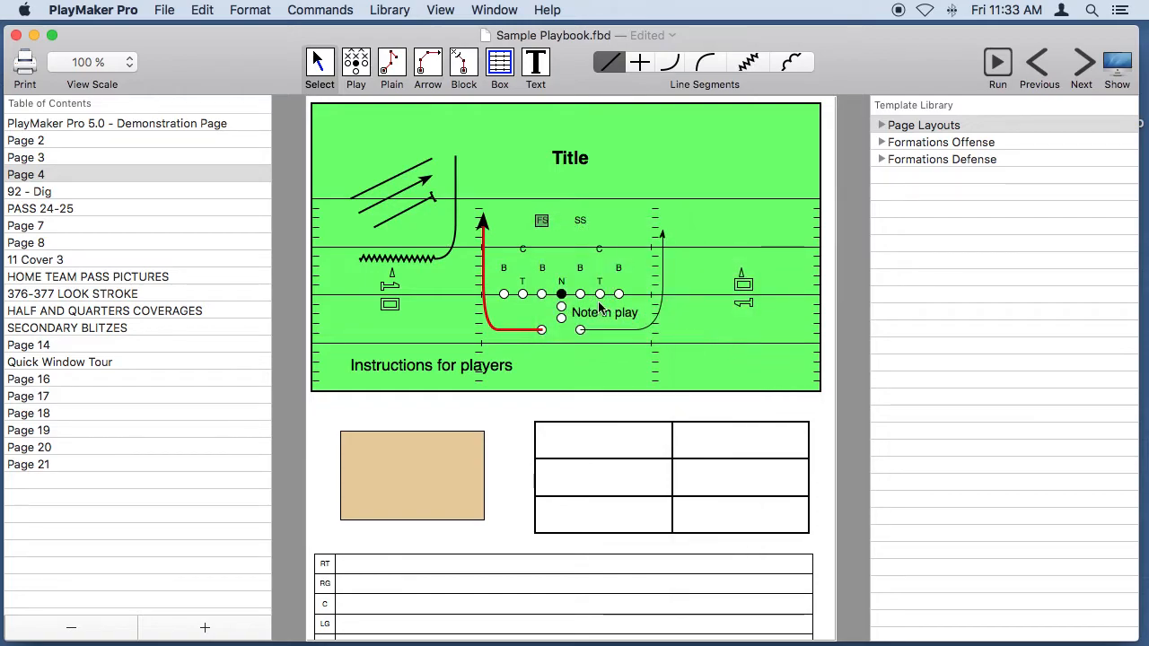
# Step: Set the thickness of the red route line to Medium
pyautogui.rightClick(483, 255)
pyautogui.moveTo(514, 280)
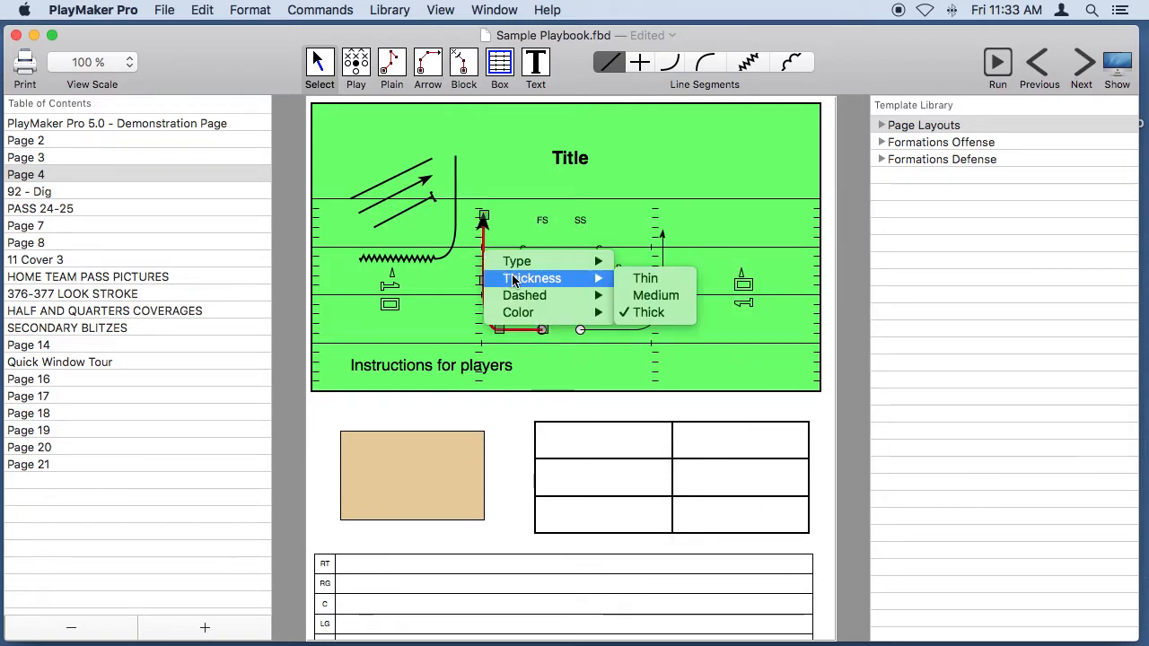
pyautogui.click(653, 297)
# Step: Set the fill color of the tan box below the field to None
pyautogui.click(425, 433)
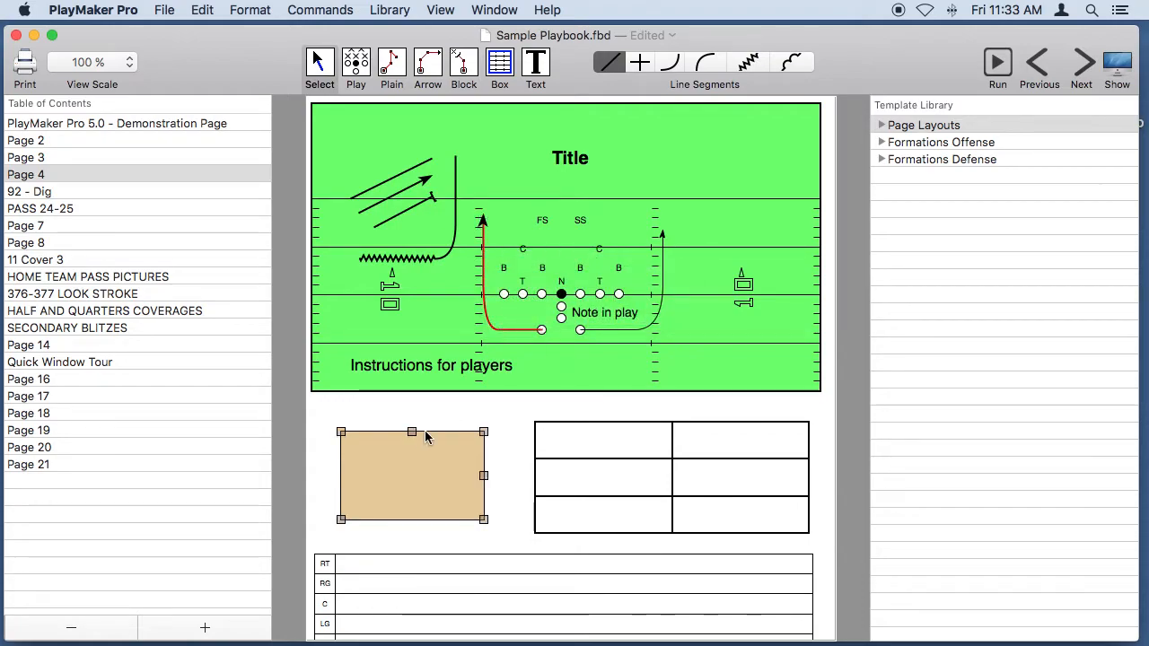
pyautogui.rightClick(425, 434)
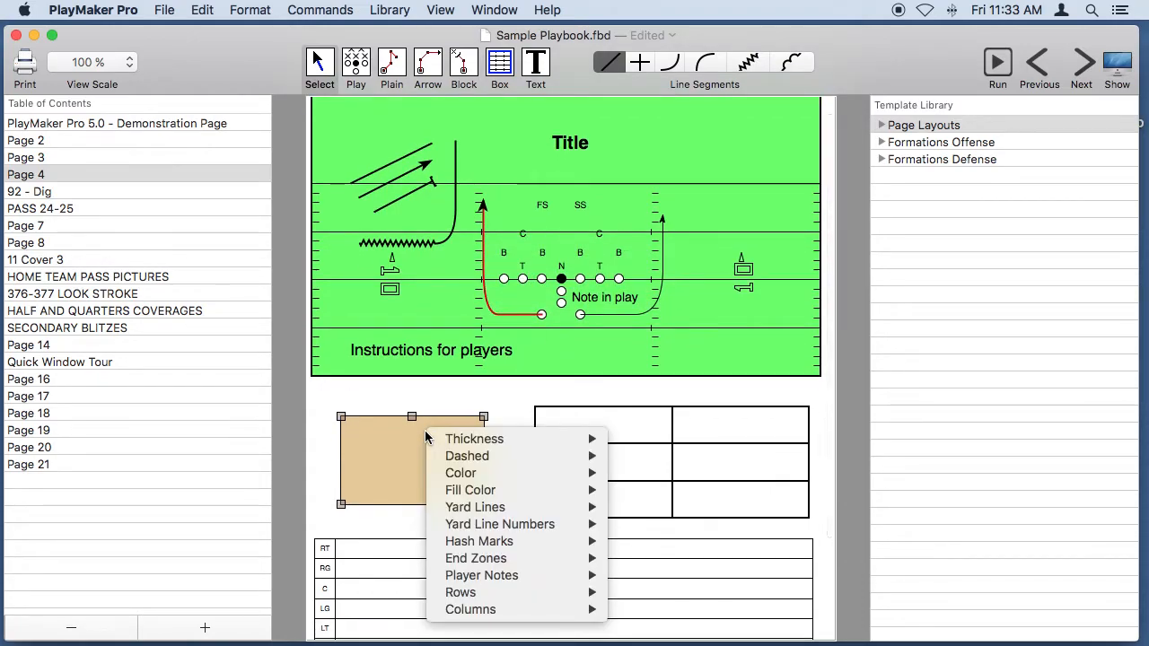
pyautogui.moveTo(487, 493)
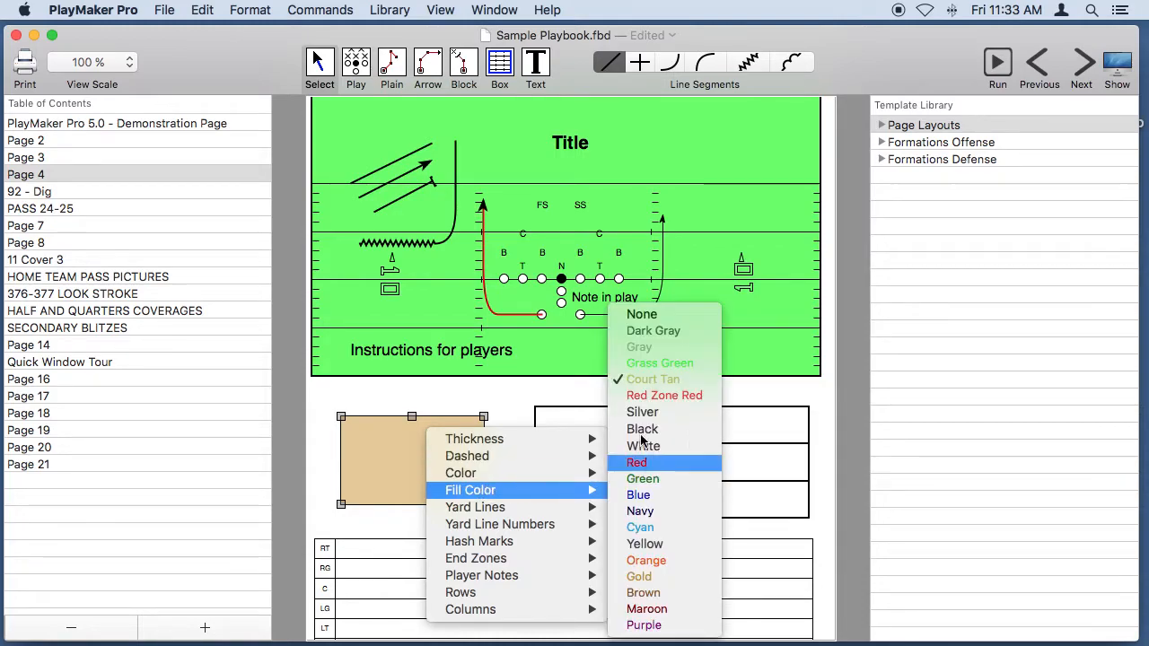
pyautogui.click(661, 312)
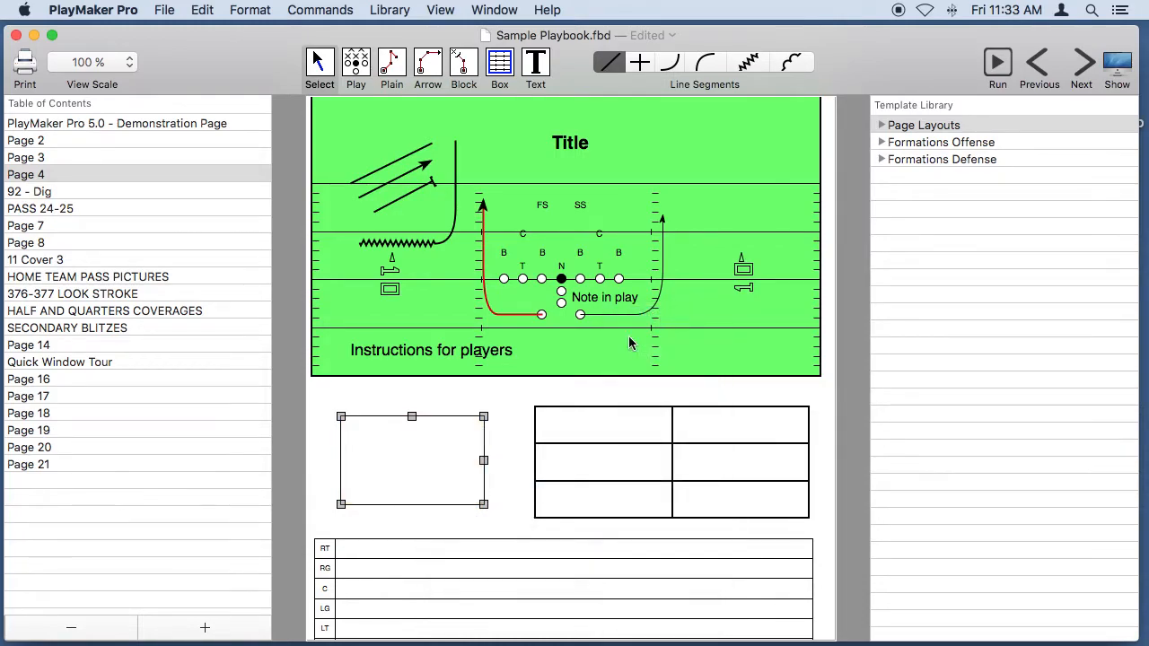
# Step: Set the text size of "Instructions for players" to 14 and deselect the text
pyautogui.scroll(1, 422, 354)
pyautogui.click(420, 351)
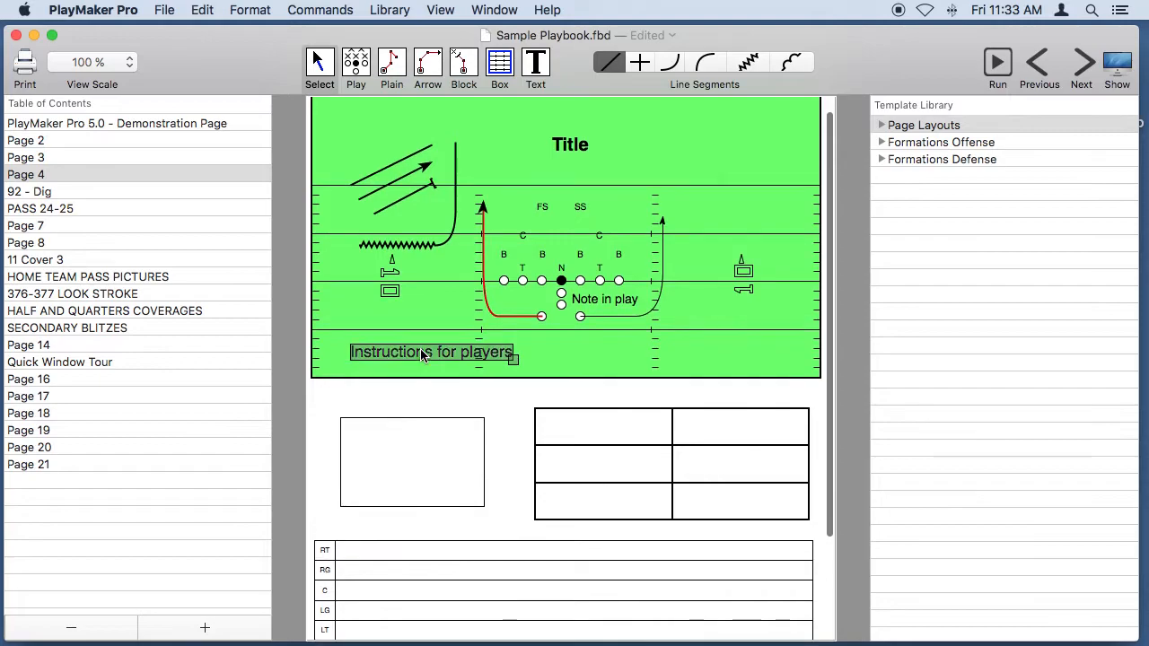
pyautogui.rightClick(420, 351)
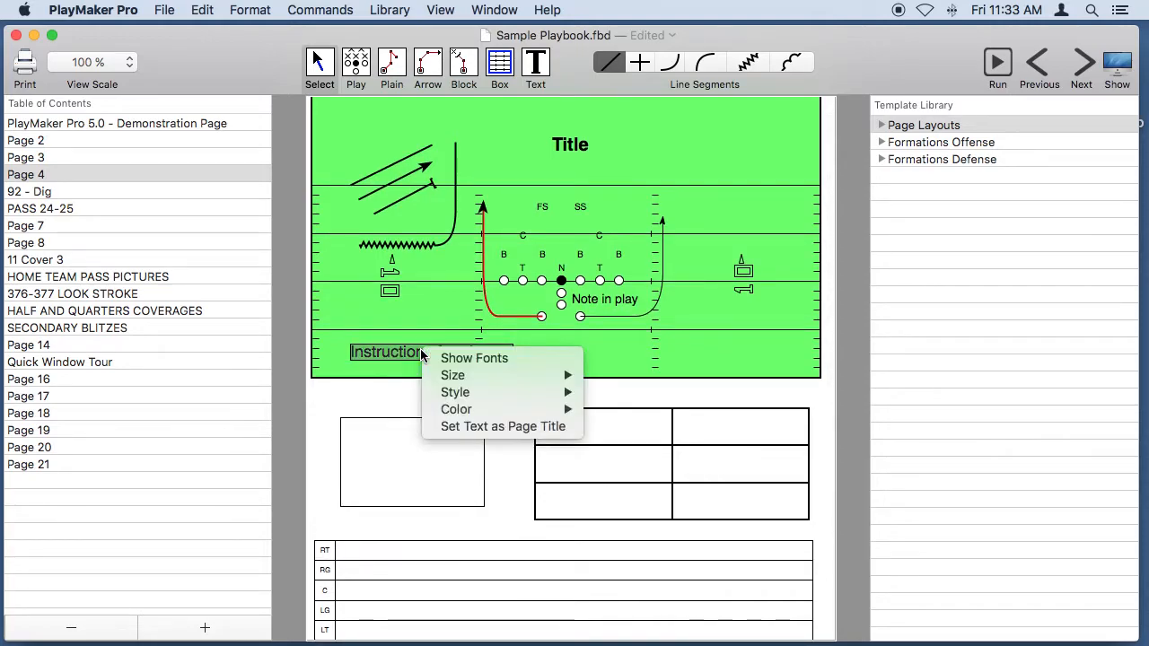
pyautogui.moveTo(458, 375)
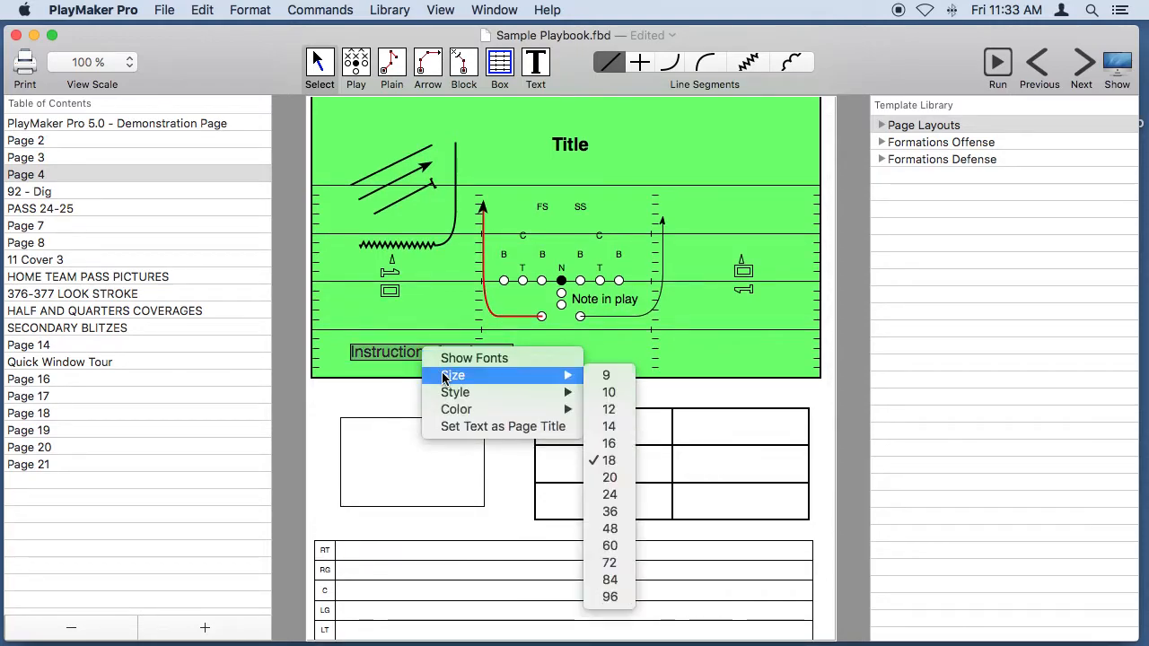
pyautogui.click(623, 427)
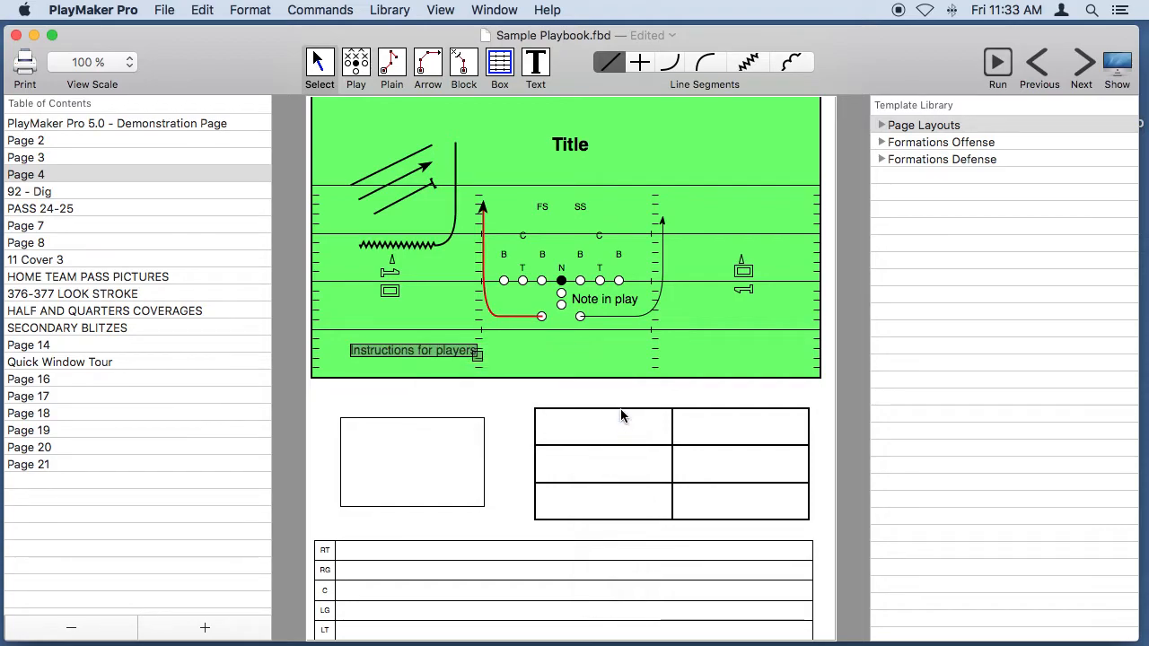
pyautogui.click(559, 357)
# Step: Select the title, lines, players and play note together with a selection rectangle across the field, and clear the selection
pyautogui.scroll(2, 560, 357)
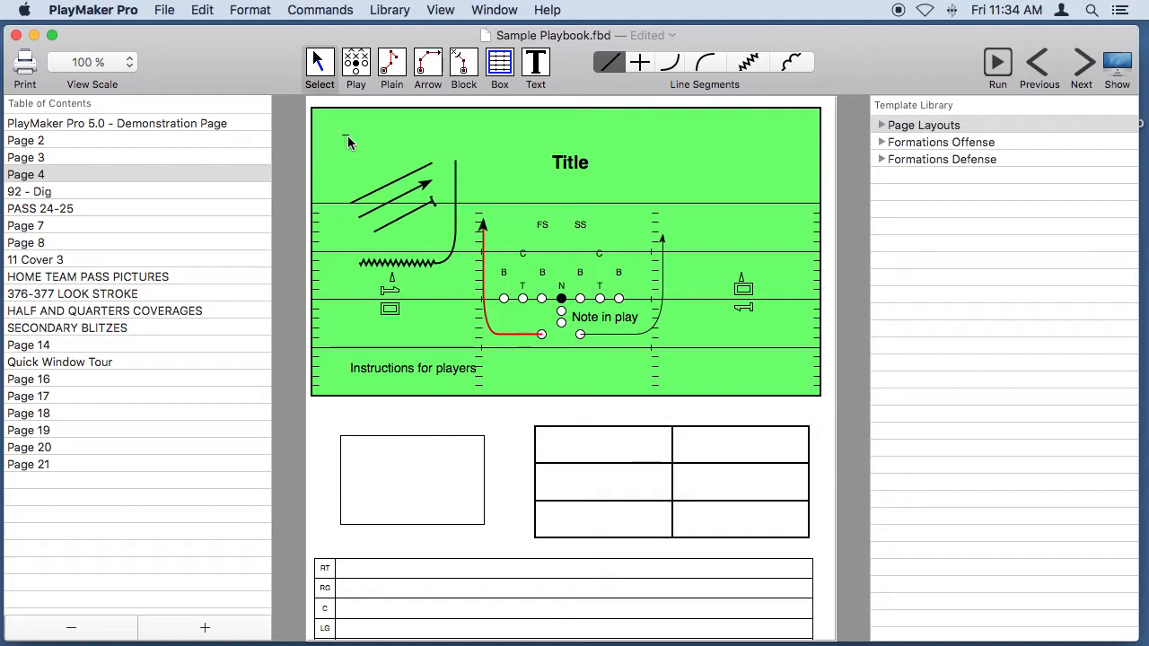
pyautogui.moveTo(367, 163); pyautogui.dragTo(785, 353)
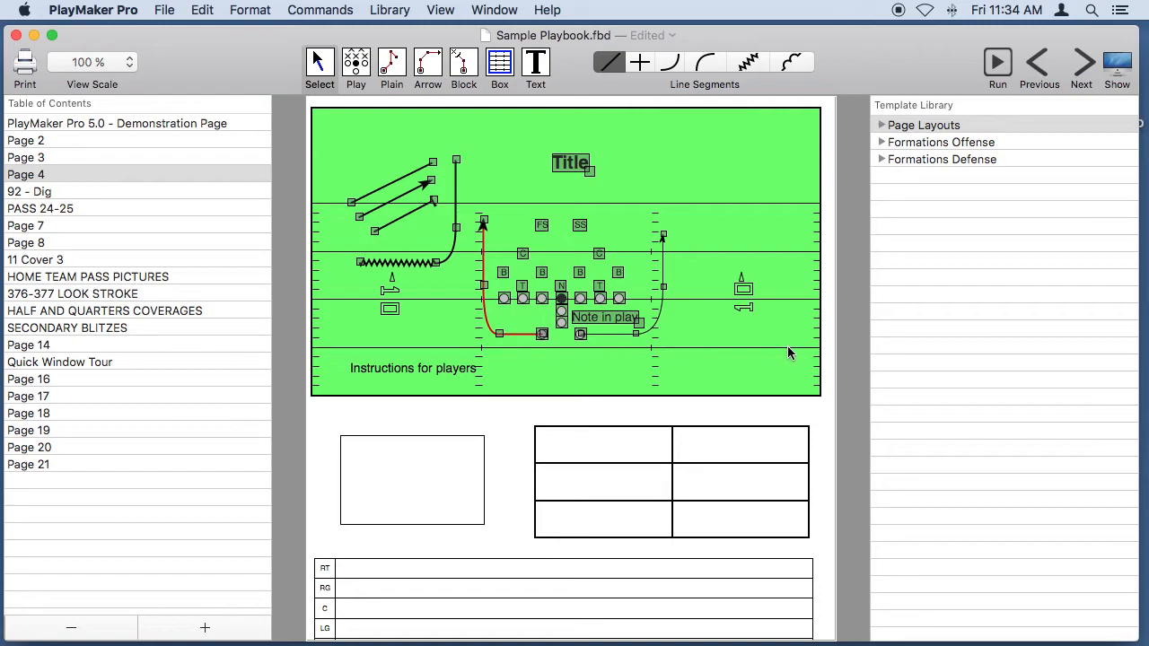
pyautogui.click(563, 368)
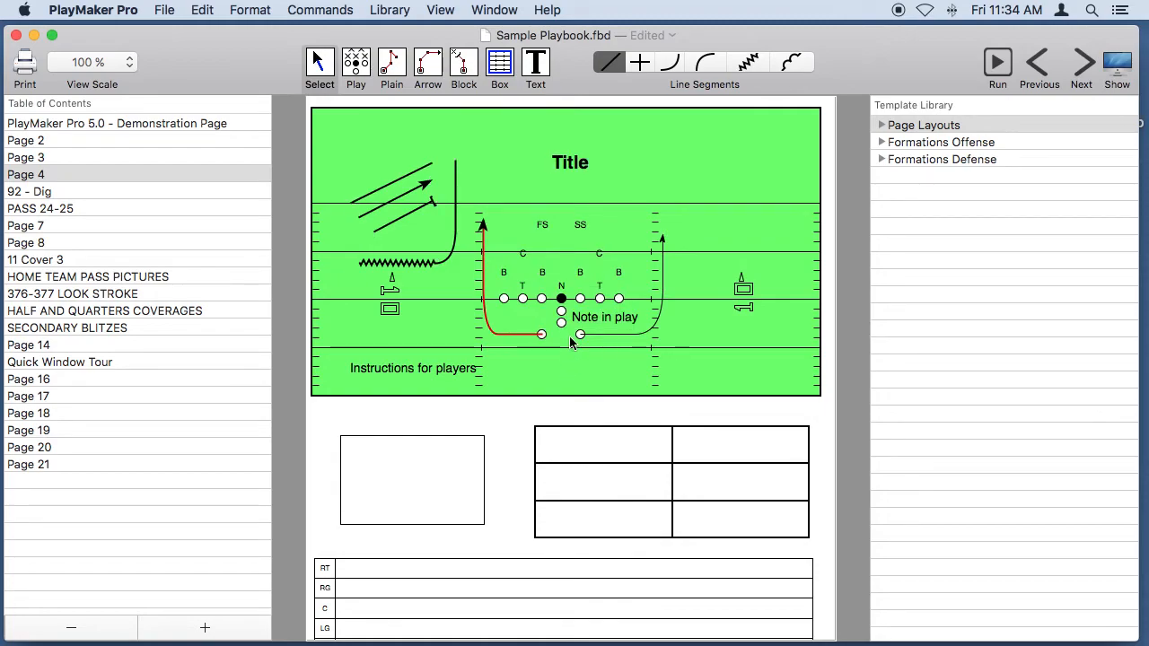
# Step: Starting from the black center player, select all players of the play and extend the selection to all players and lines
pyautogui.click(561, 298)
pyautogui.click(199, 10)
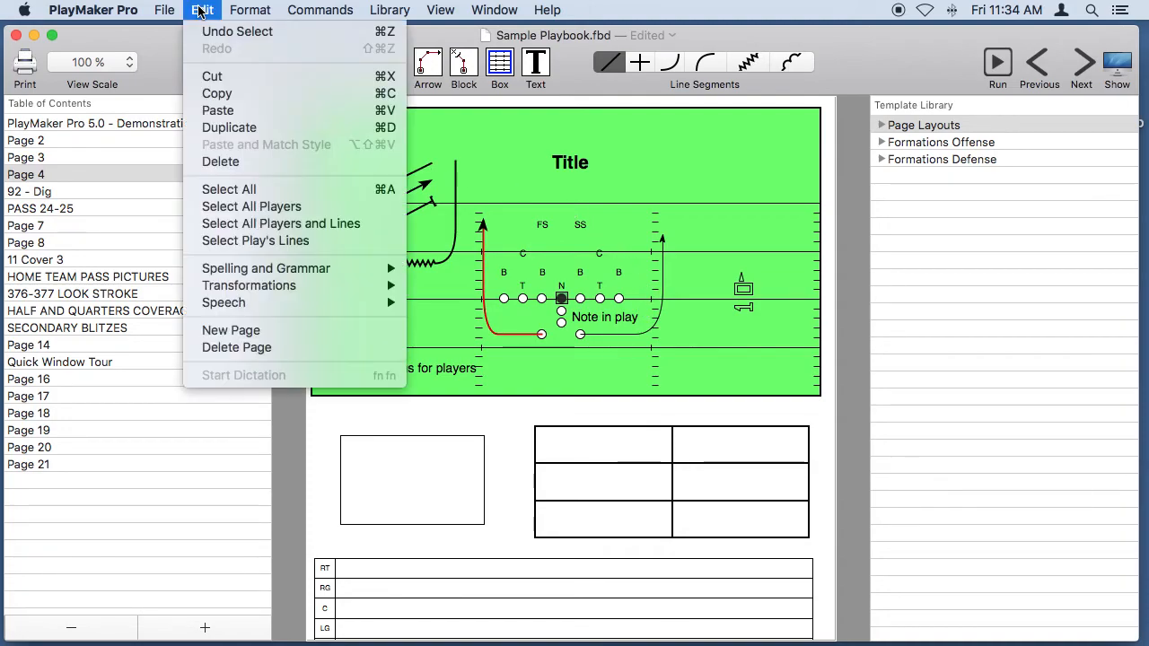
pyautogui.click(259, 207)
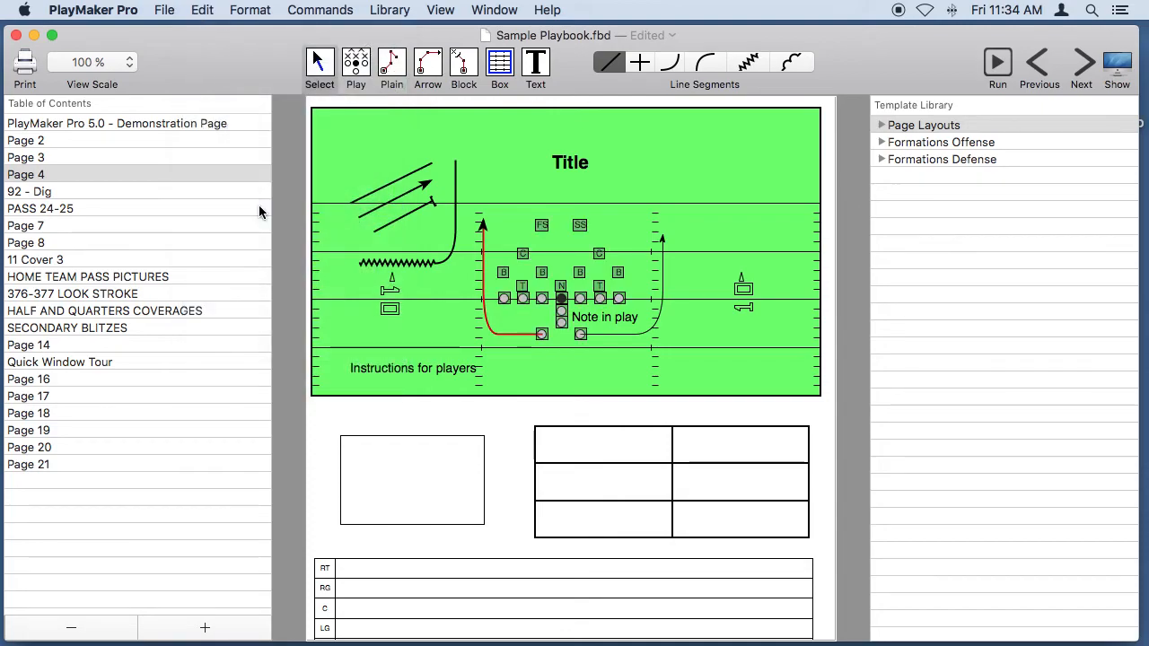
pyautogui.click(203, 10)
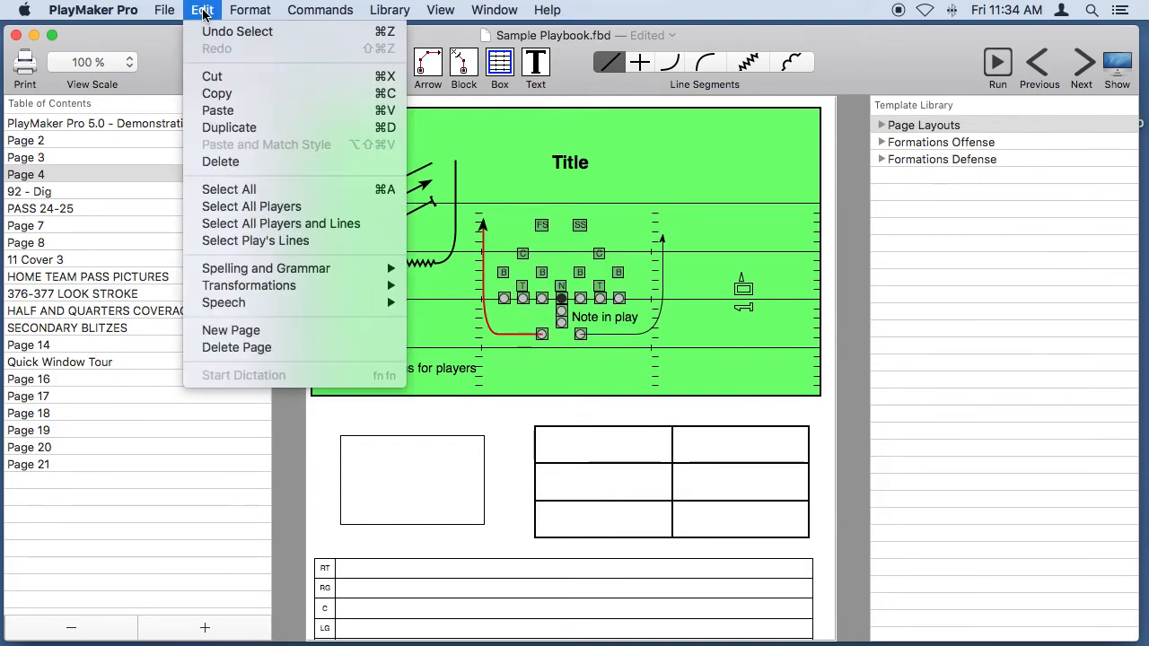
pyautogui.click(231, 224)
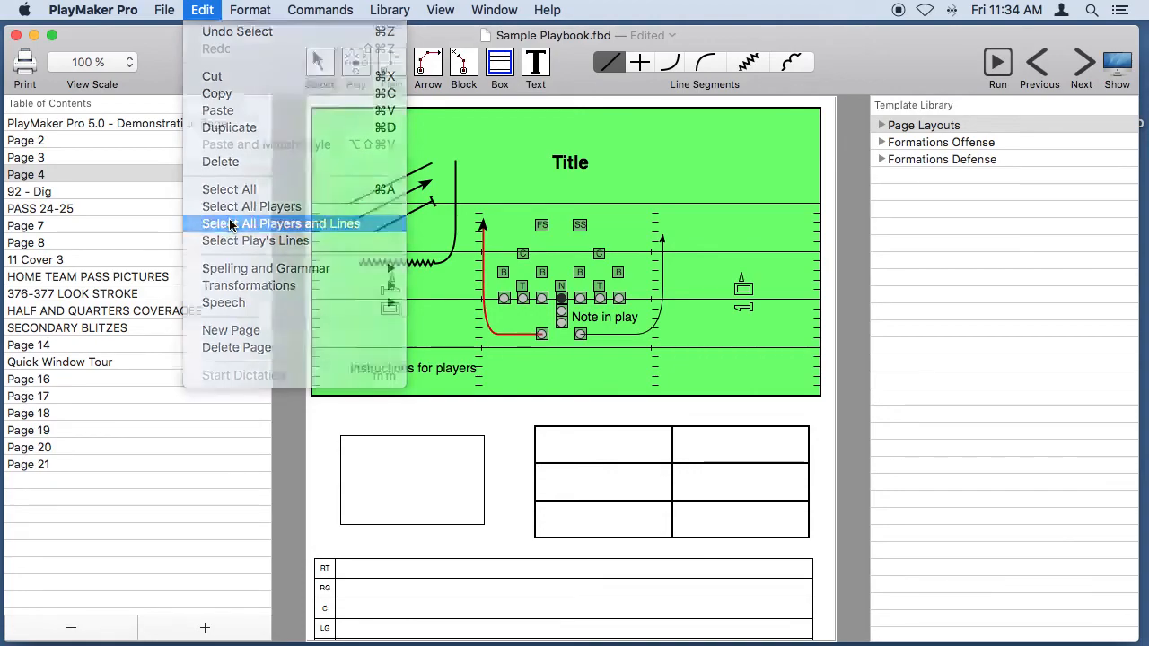
# Step: Select the play's lines with Select Play's Lines and clear the selection
pyautogui.click(202, 10)
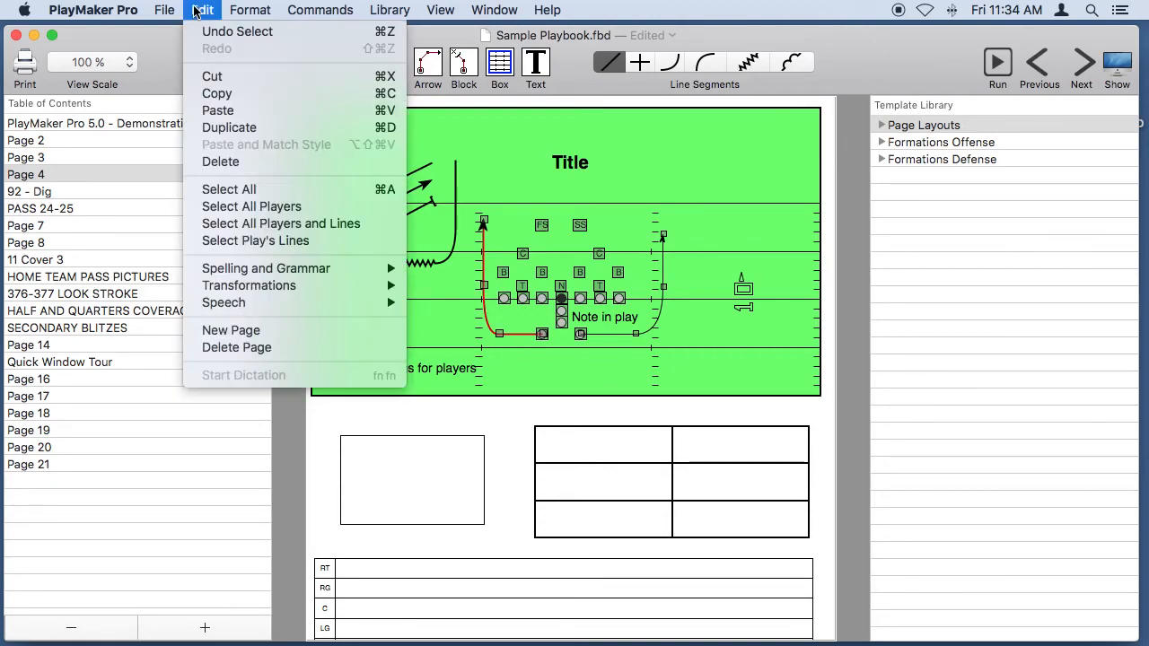
pyautogui.click(244, 241)
pyautogui.click(529, 176)
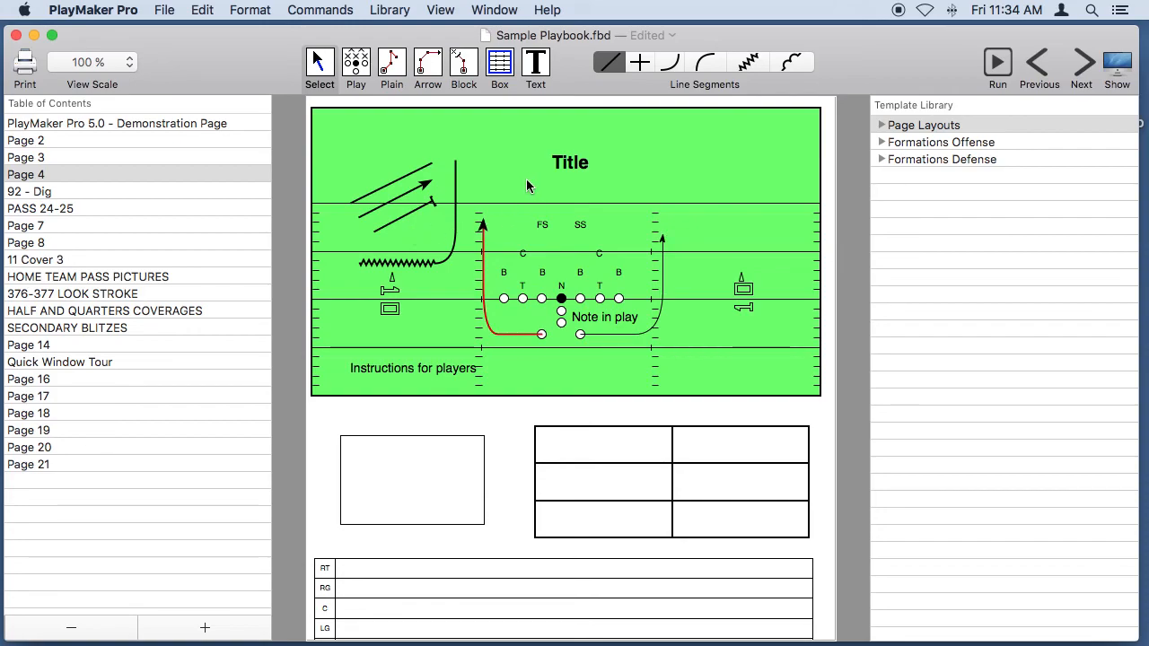